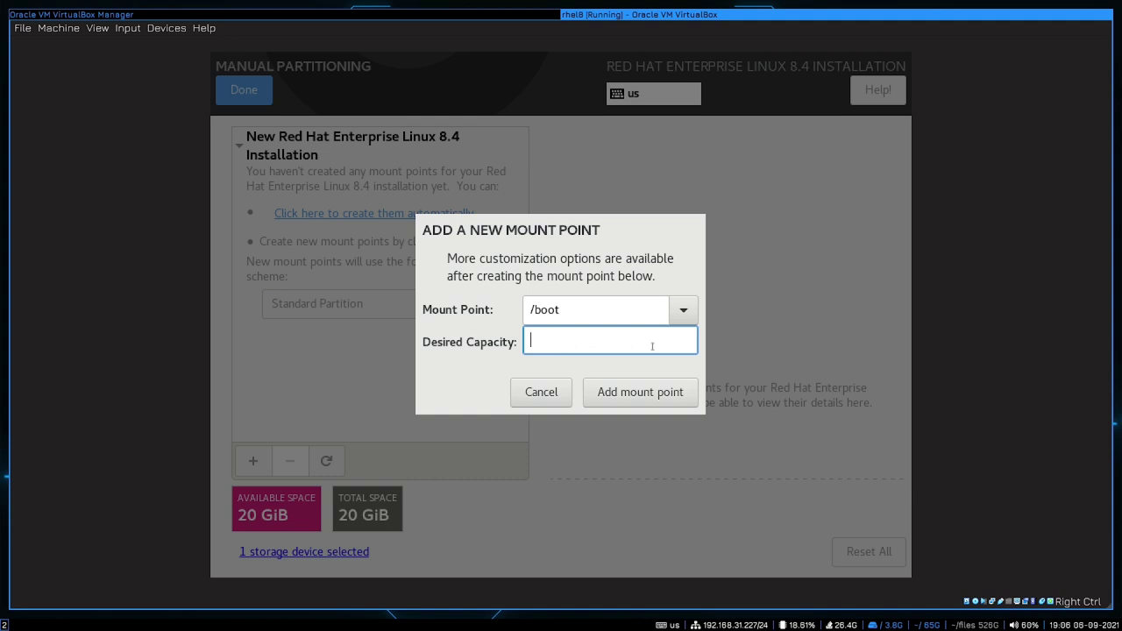
Add a 1 GB /boot mount point, which appears as 953 MiB, leaving 19.07 GiB available.
text(1 GB)
click(654, 401)
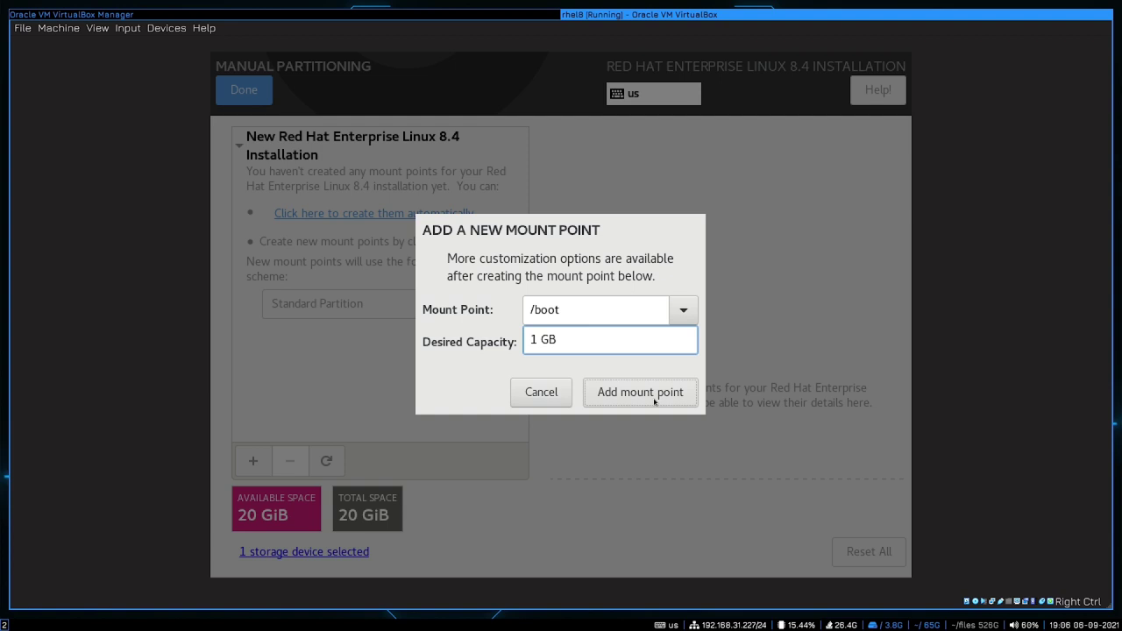
click(654, 401)
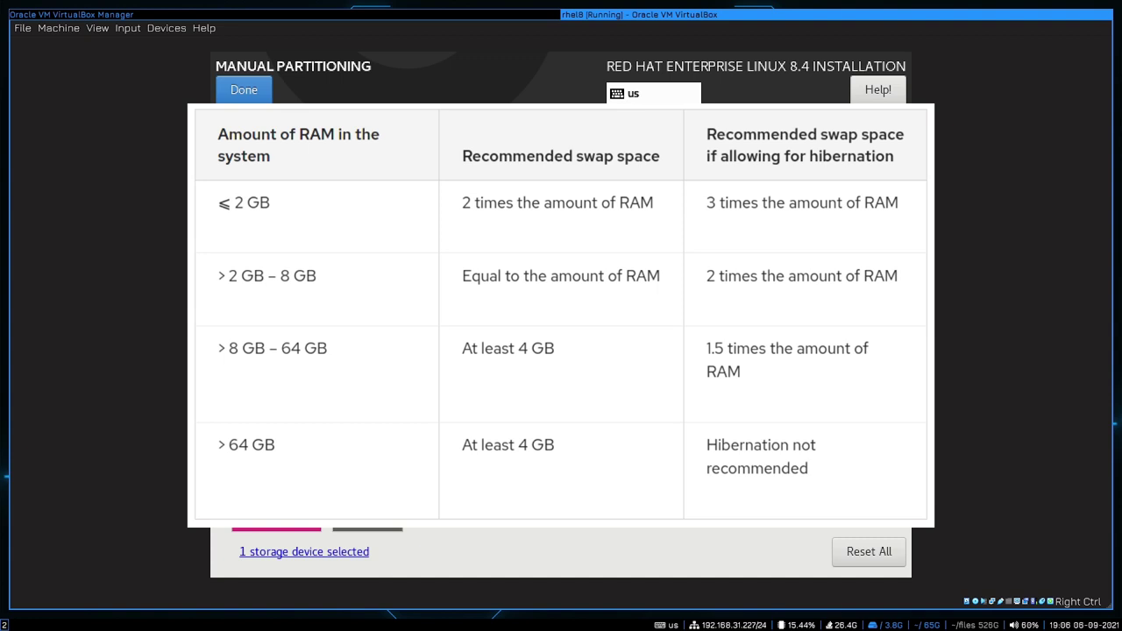
Add a swap mount point with 2 GB capacity, listed as sda2 at 1.86 GiB.
key(Escape)
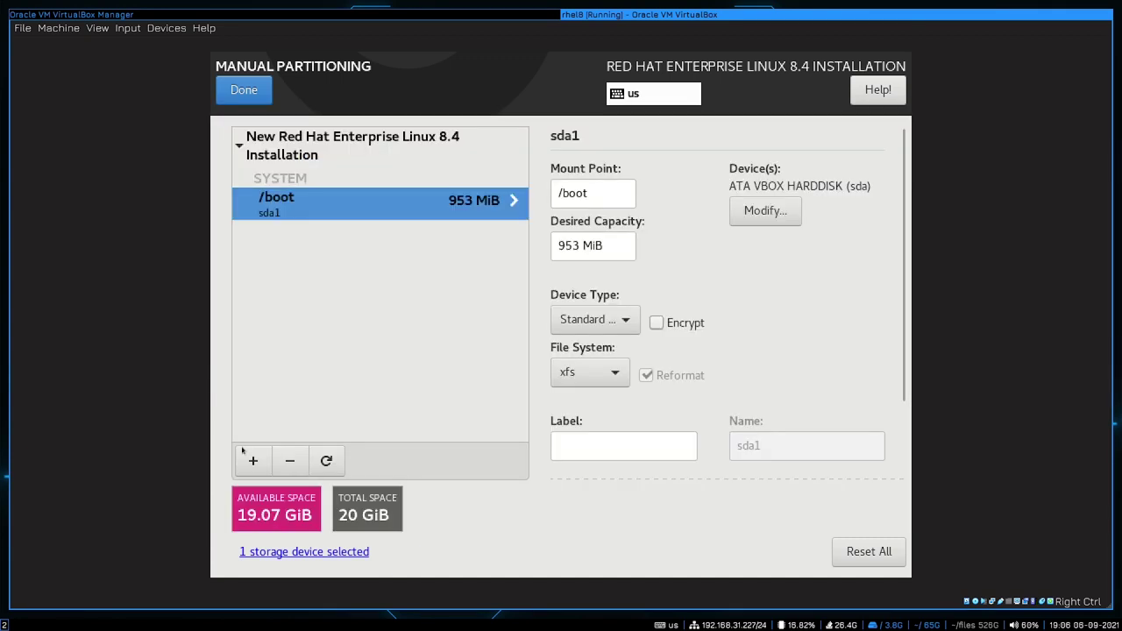
click(253, 460)
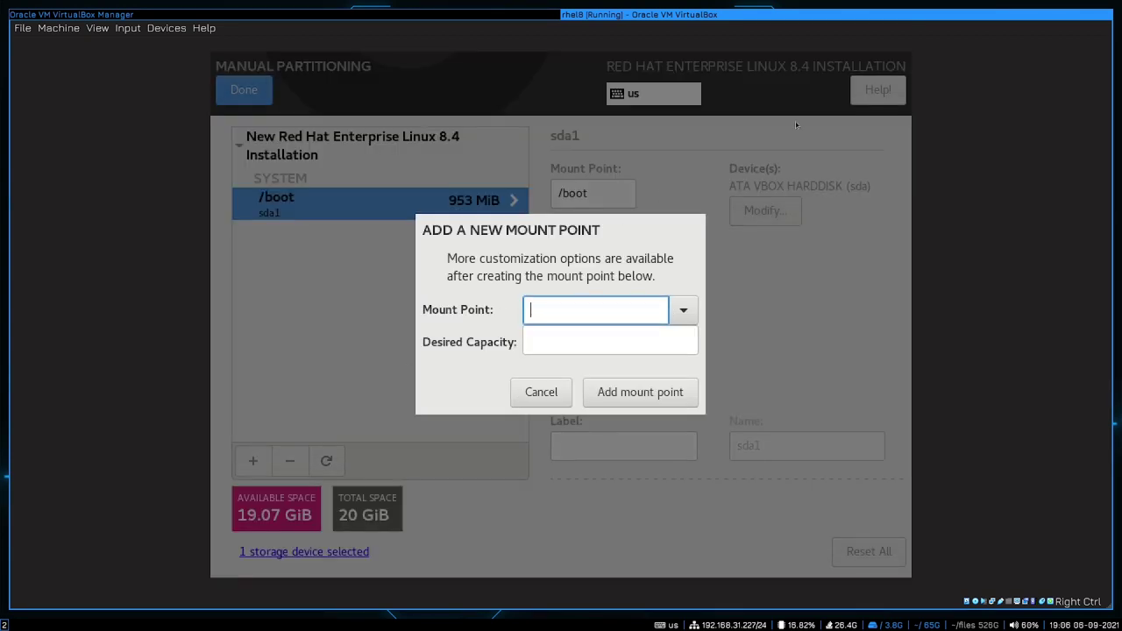
click(683, 309)
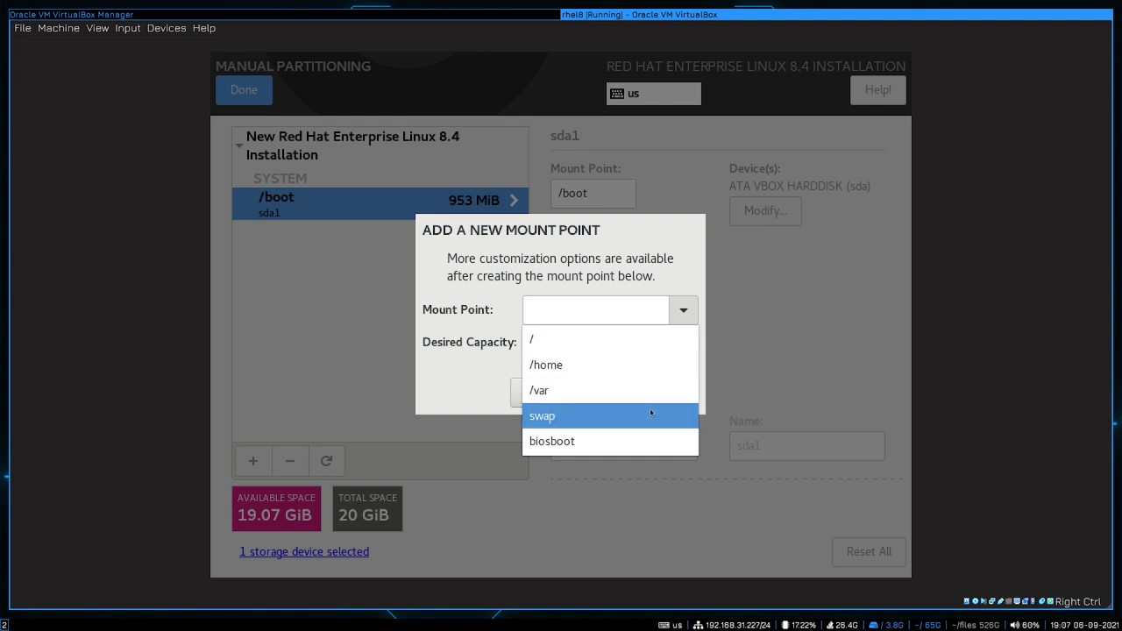
click(651, 416)
click(620, 340)
text(2 GB)
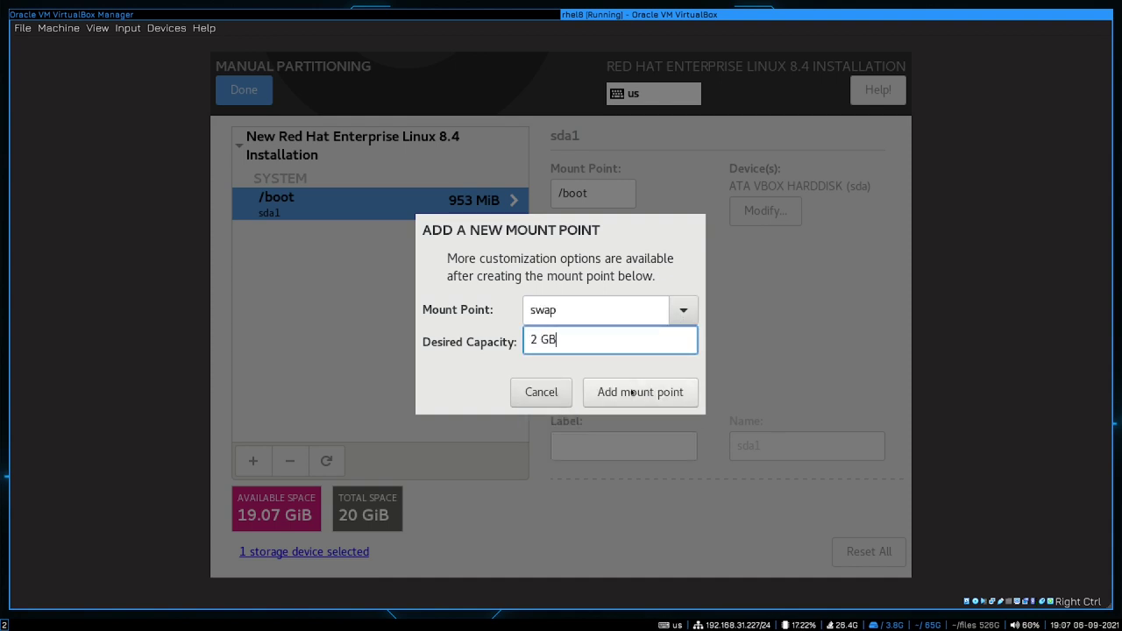
click(633, 395)
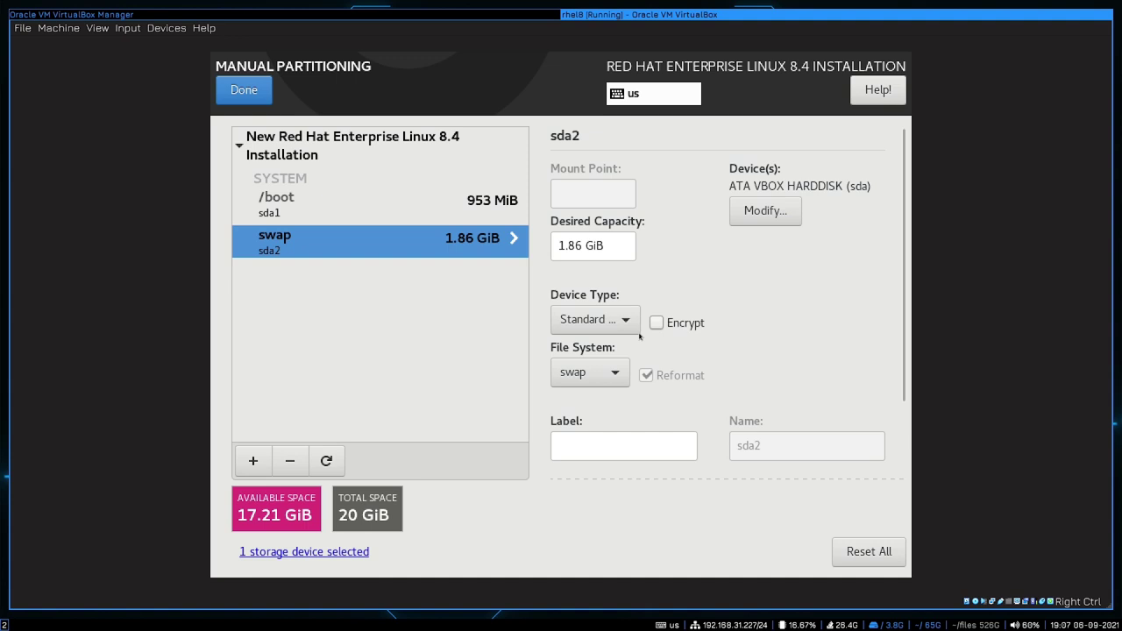
Switch the swap device type to LVM and rename its volume group to rootvg_rhel8.
click(637, 330)
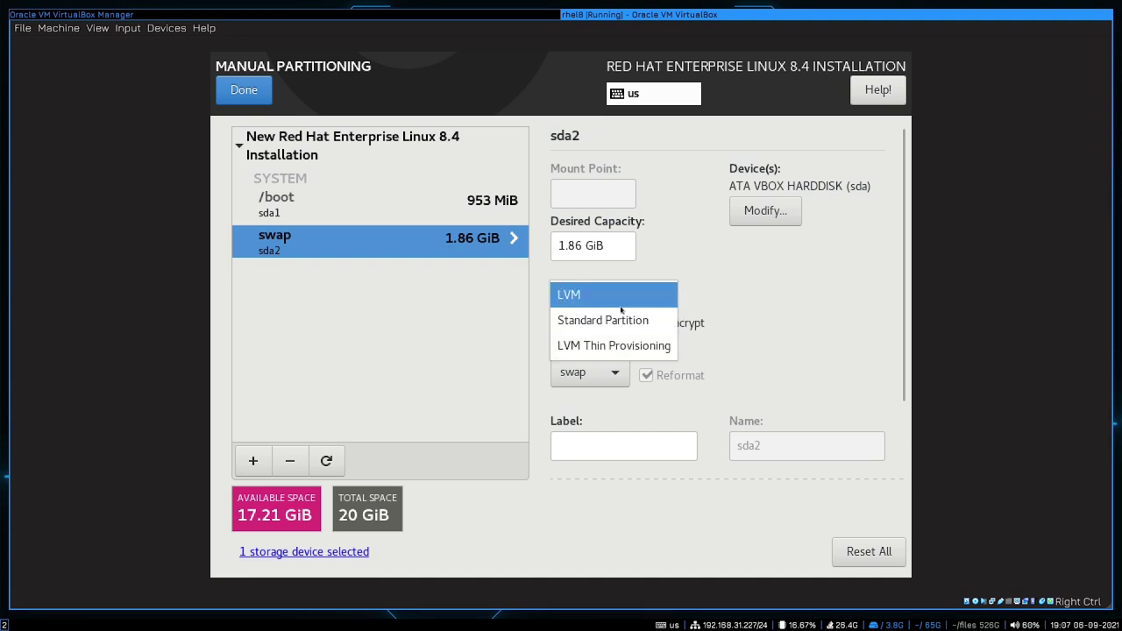
click(623, 297)
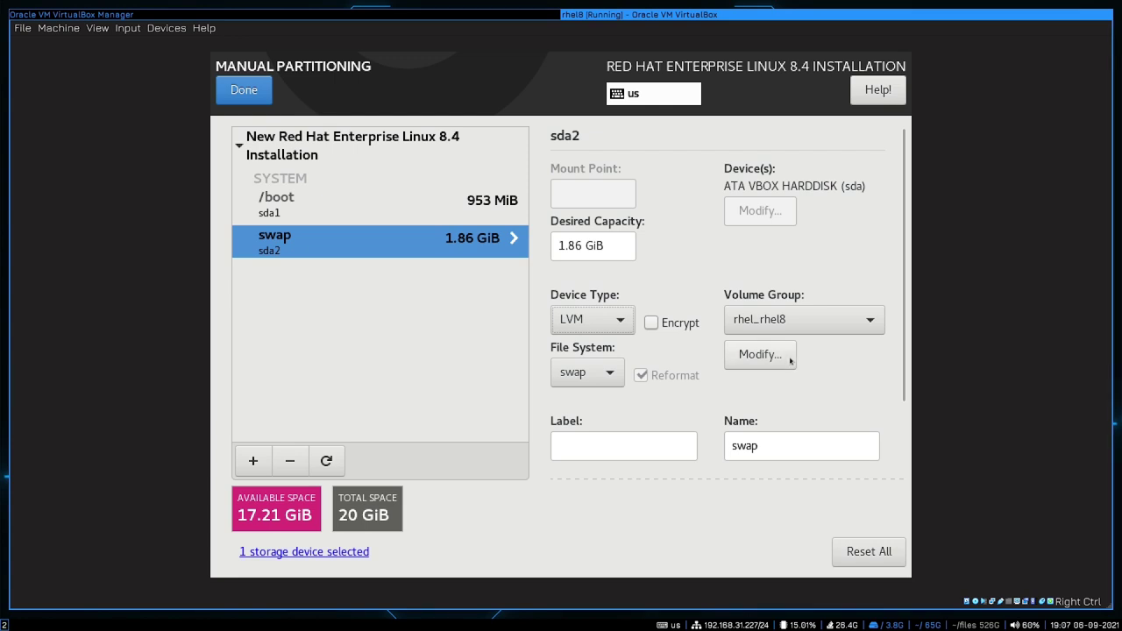
click(760, 354)
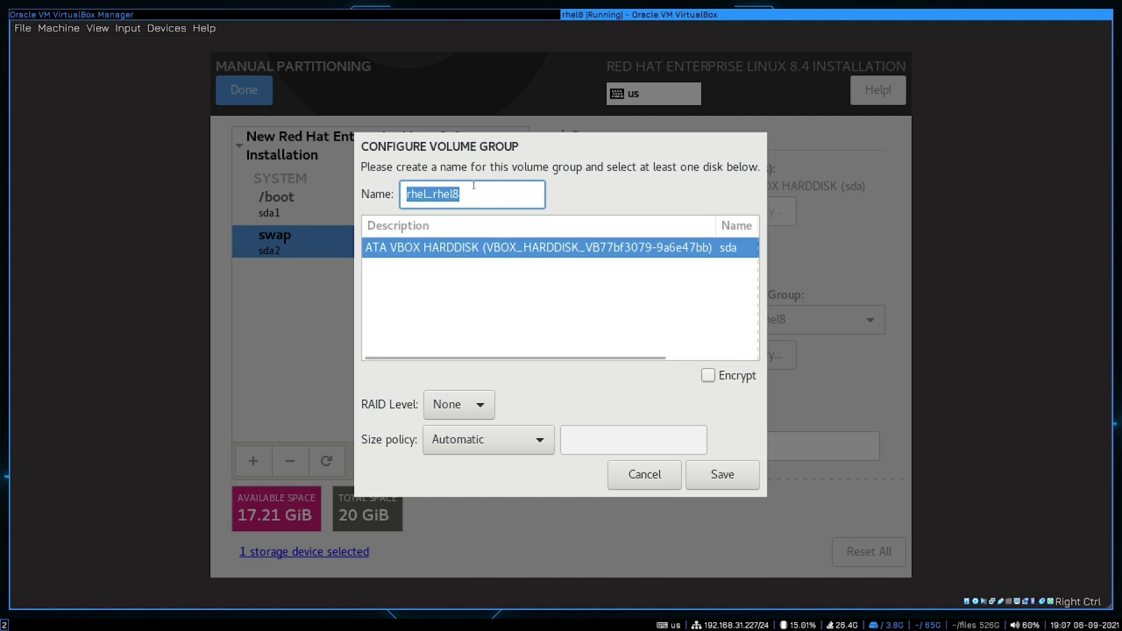
text(rootvg_)
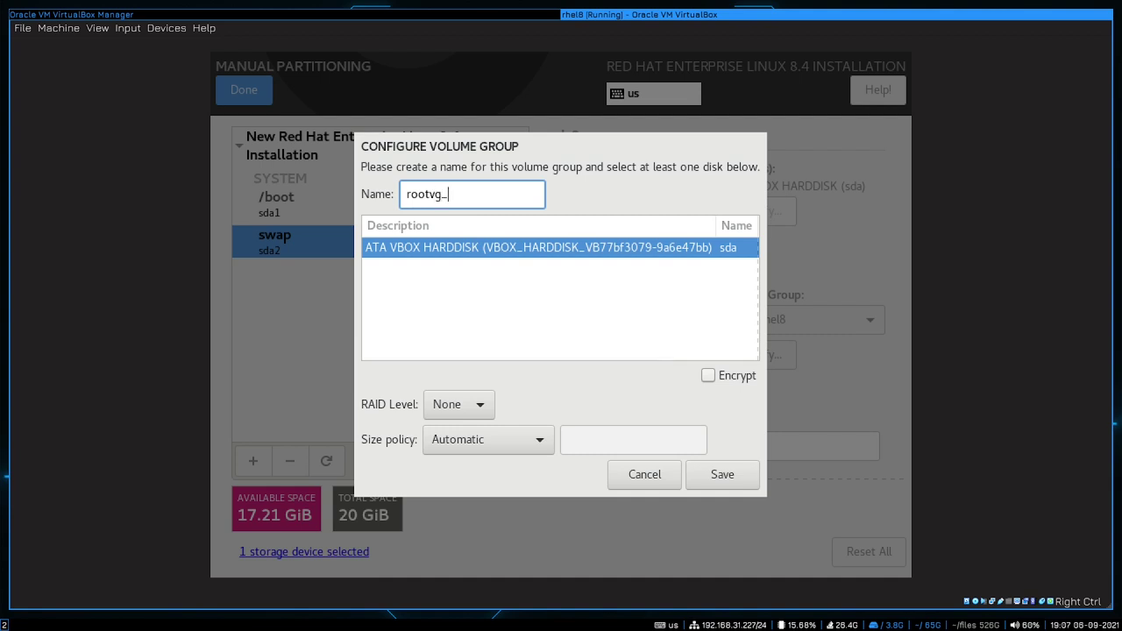
text(rhel8)
click(751, 480)
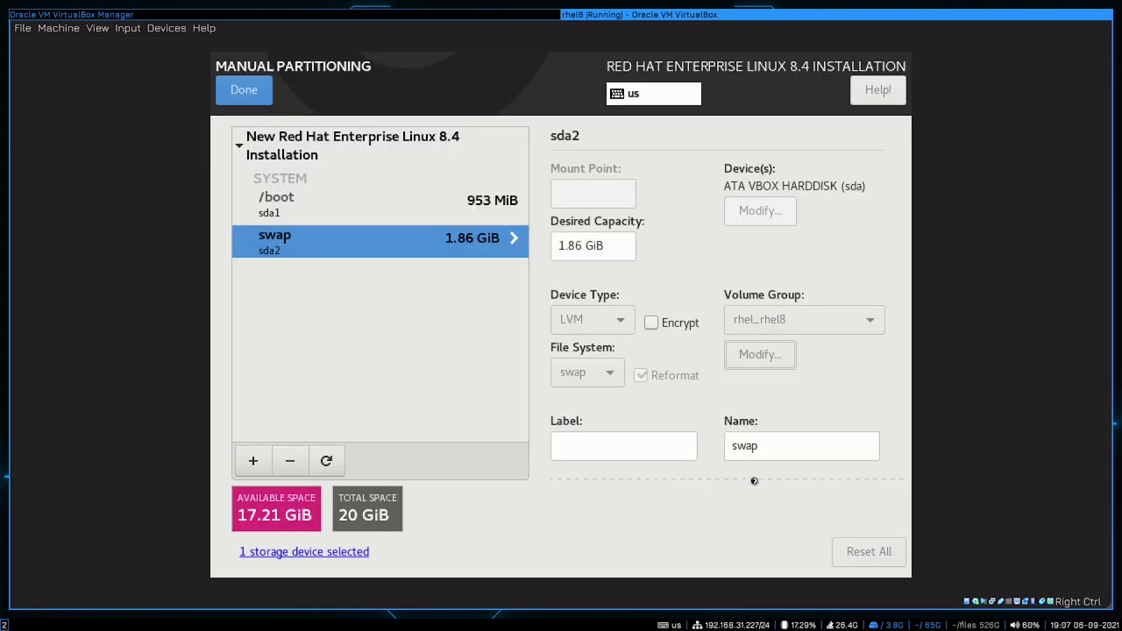
Rename the swap logical volume to swaplv and start a new mount point.
click(768, 444)
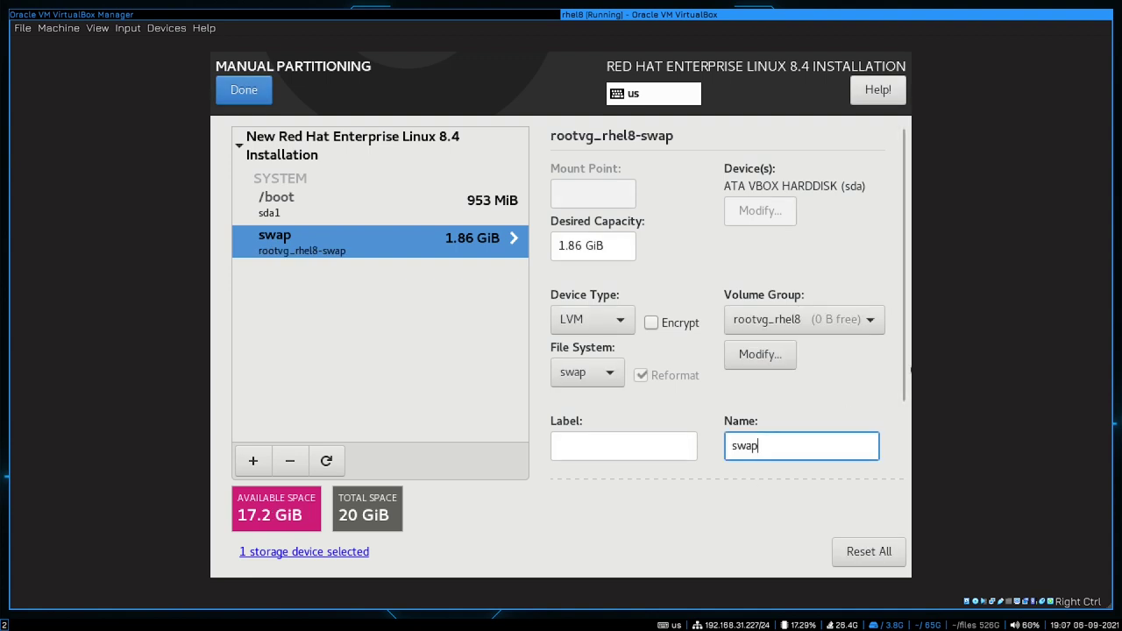
scroll(867, 338, down, 2)
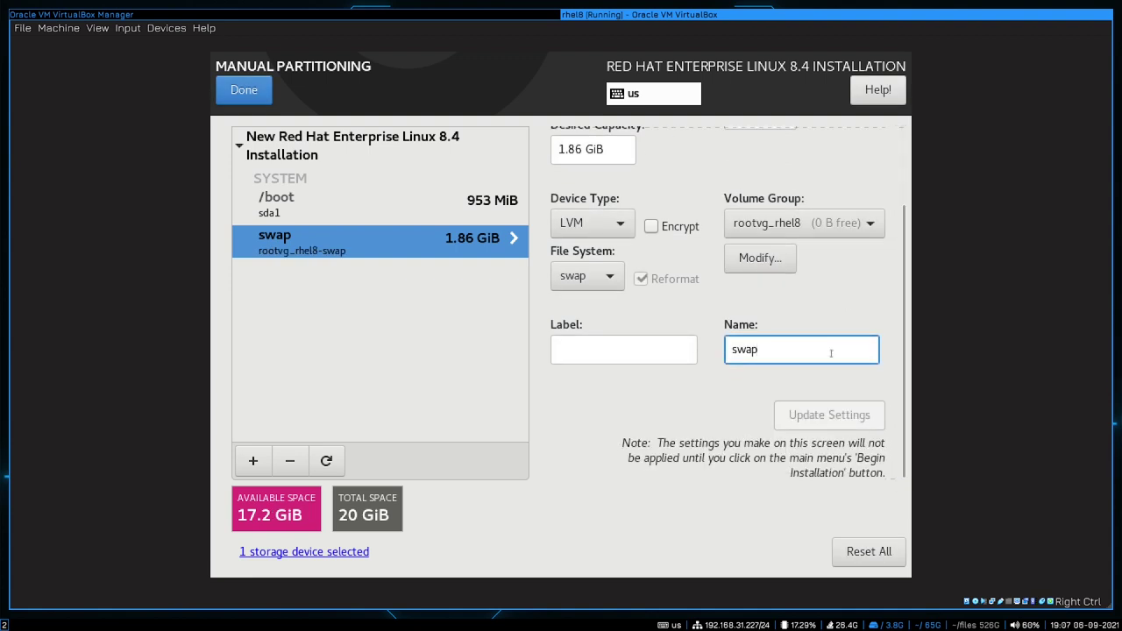
text(lv)
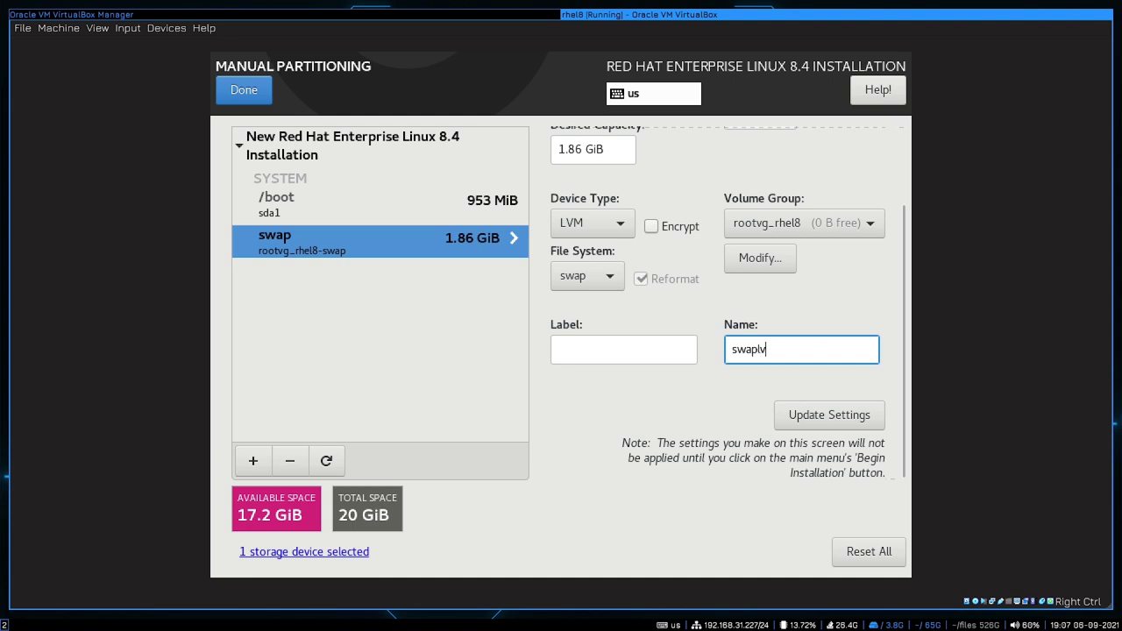
click(817, 415)
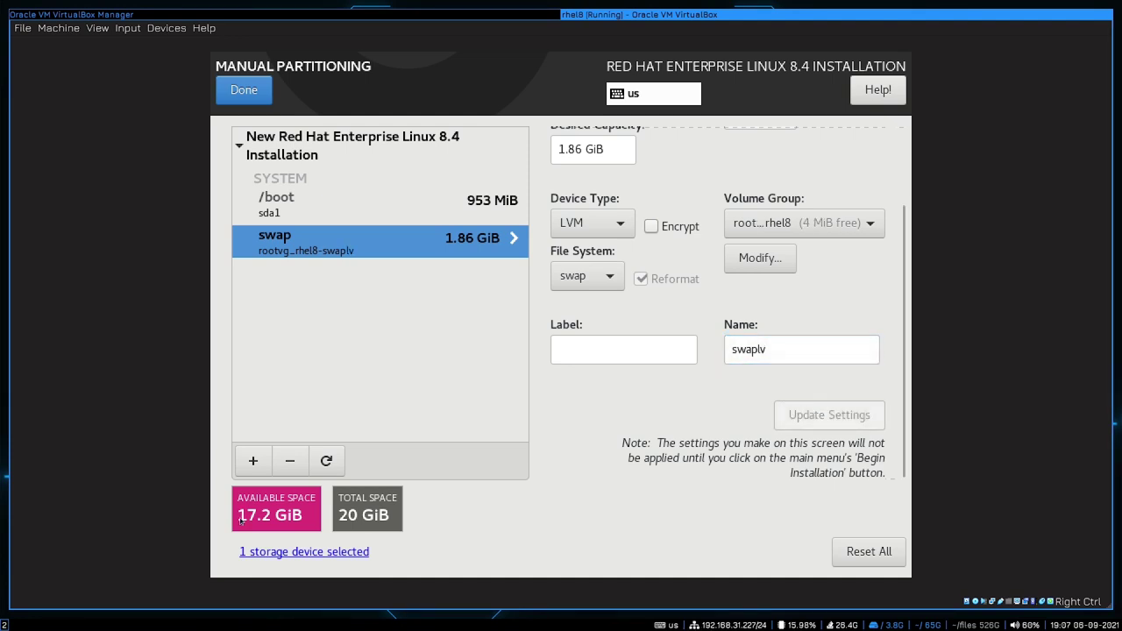
click(253, 461)
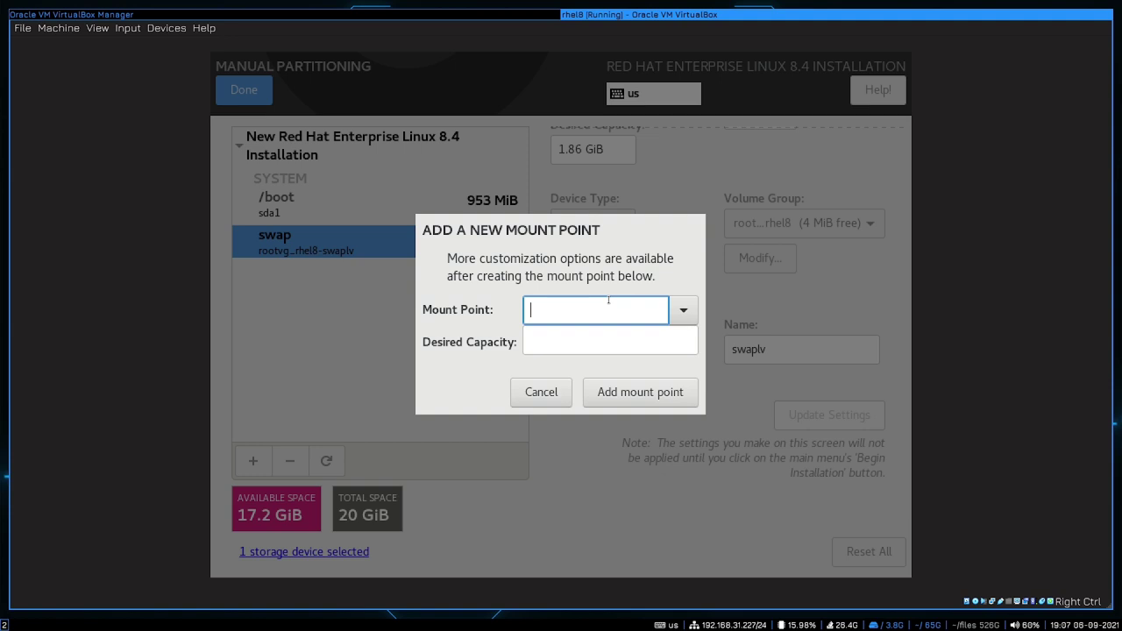
Add a 4 GB /var/log mount point, created as sda3 at 3.72 GiB.
click(682, 312)
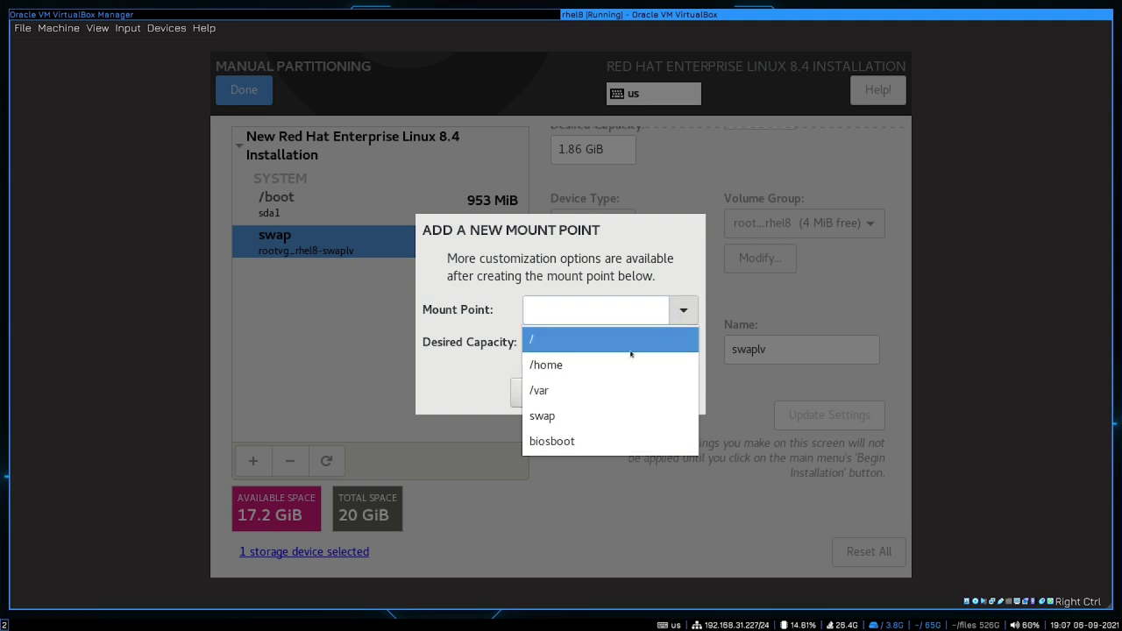
click(607, 399)
text(/log)
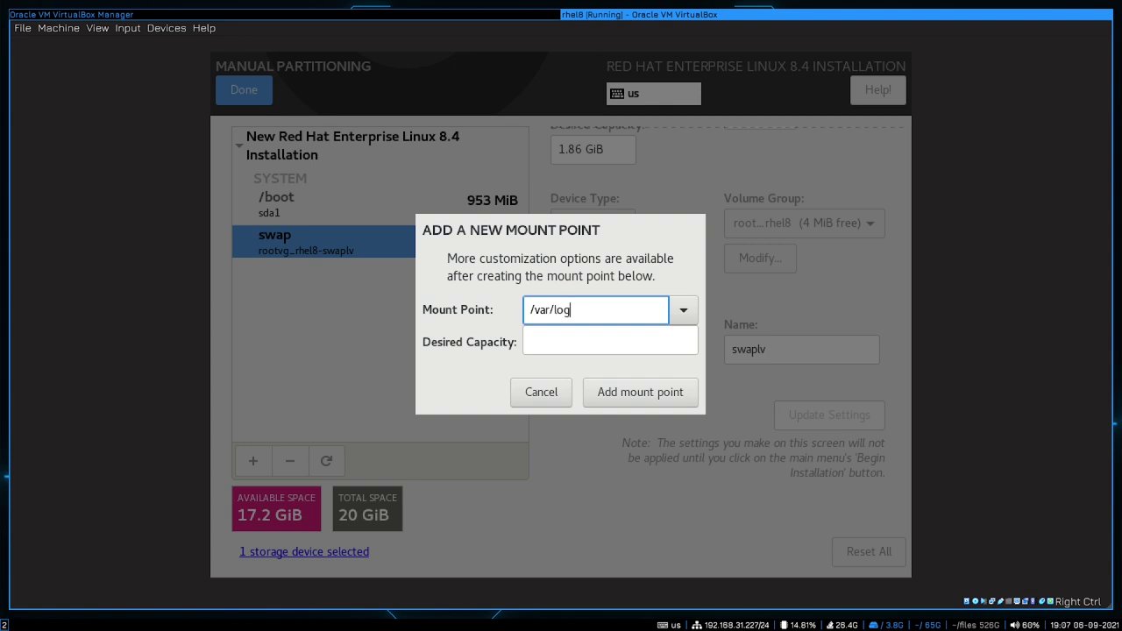
key(Tab)
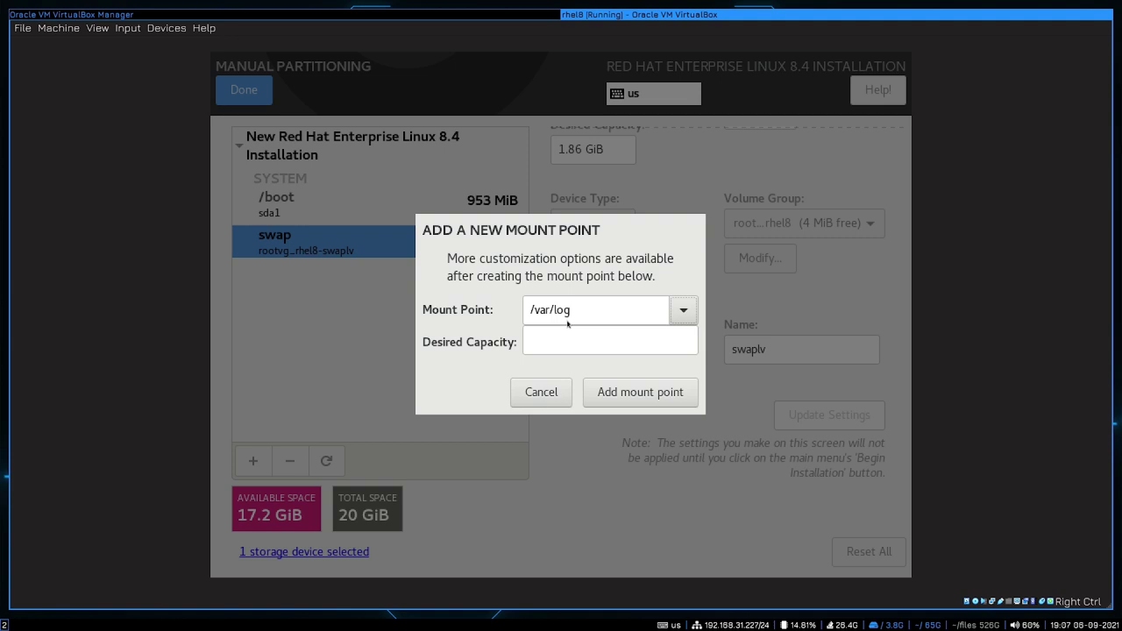
click(575, 338)
text(4 )
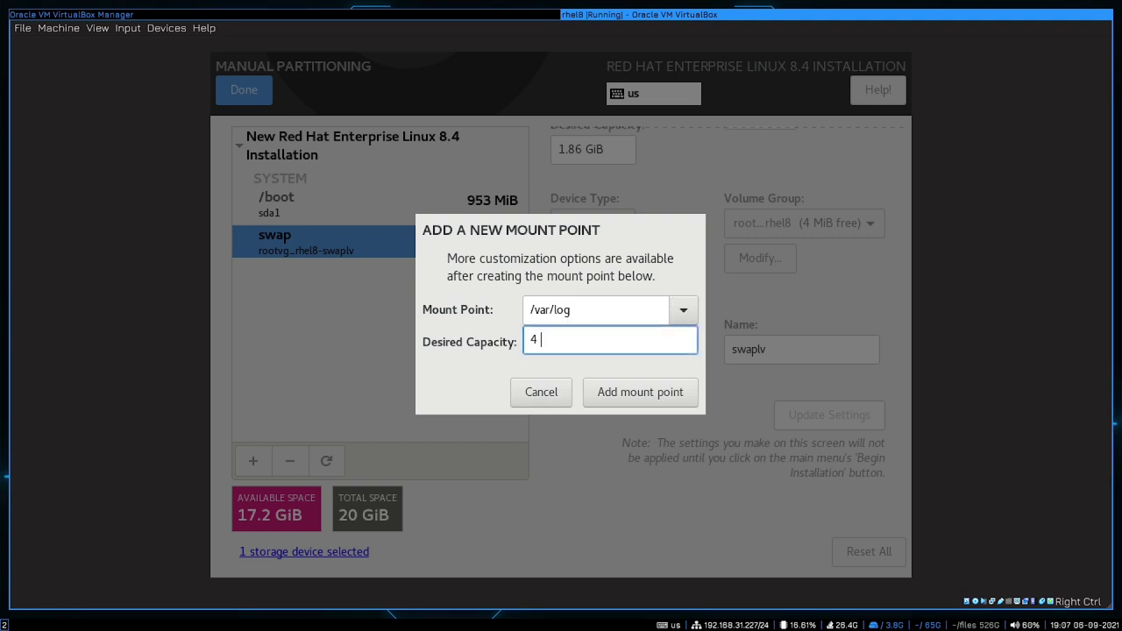
text(GB)
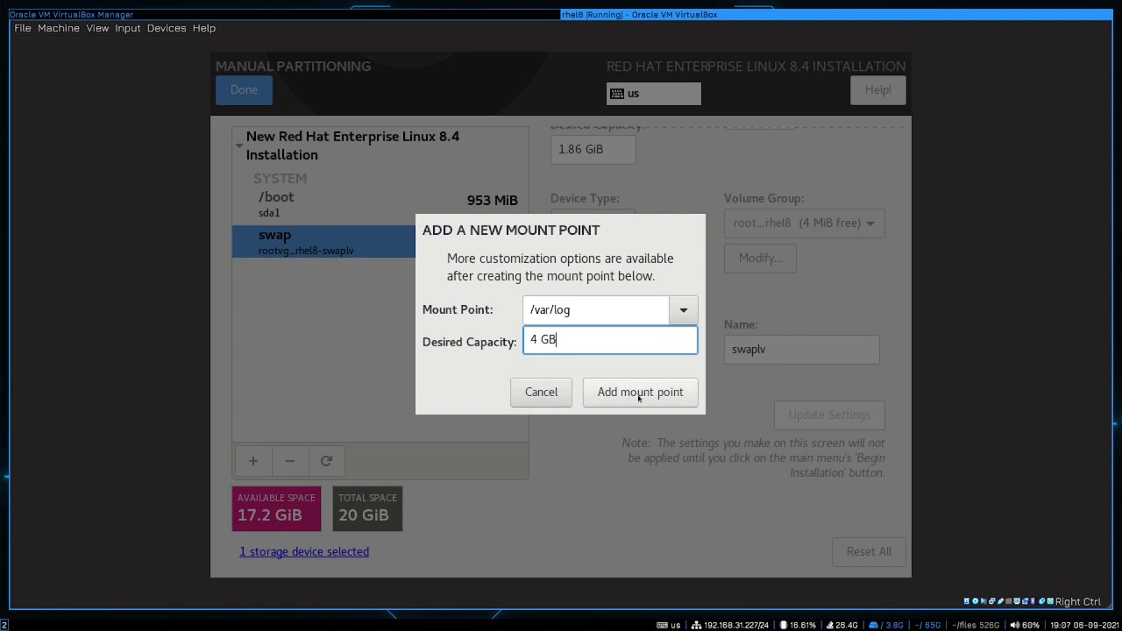
click(639, 394)
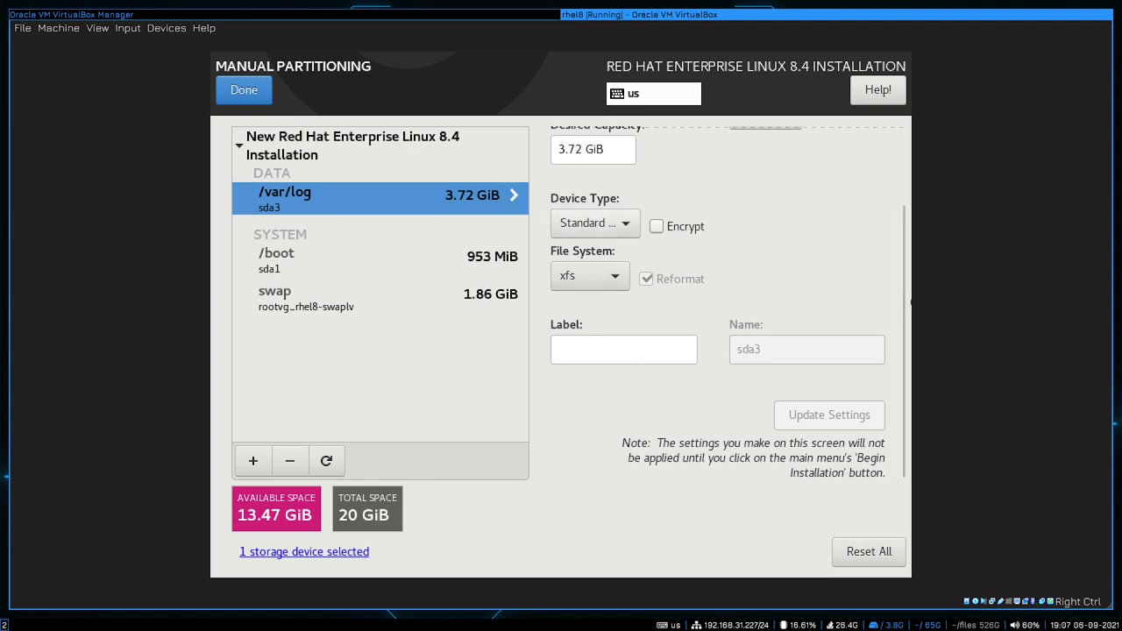
Change /var/log to LVM and name its logical volume loglv in rootvg_rhel8.
scroll(906, 304, up, 3)
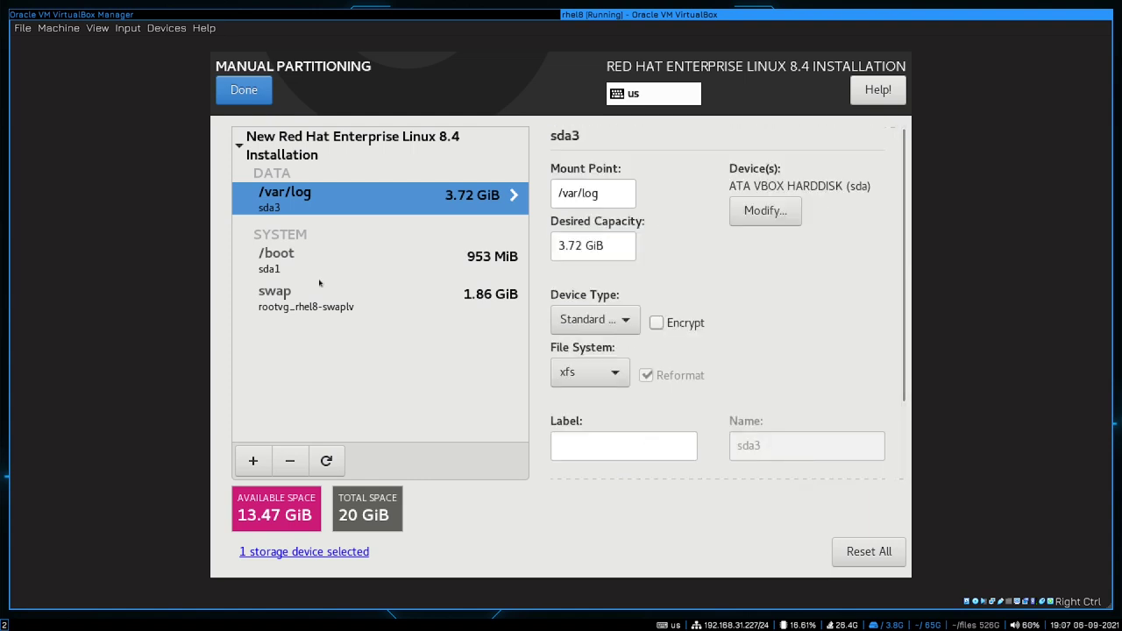
click(593, 319)
click(572, 293)
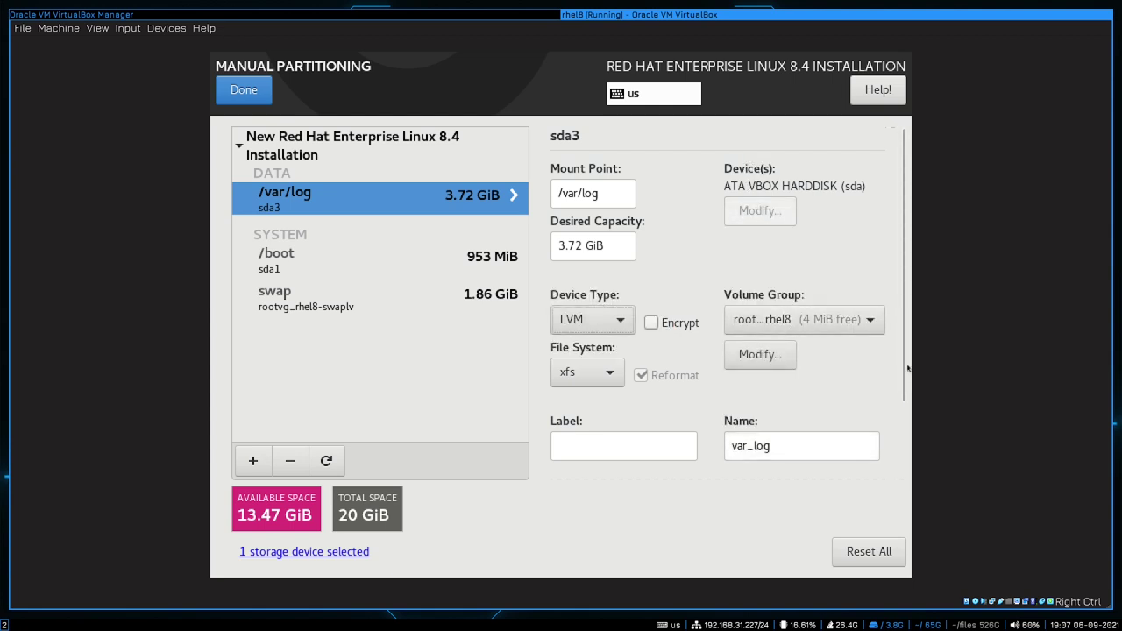
scroll(903, 369, down, 3)
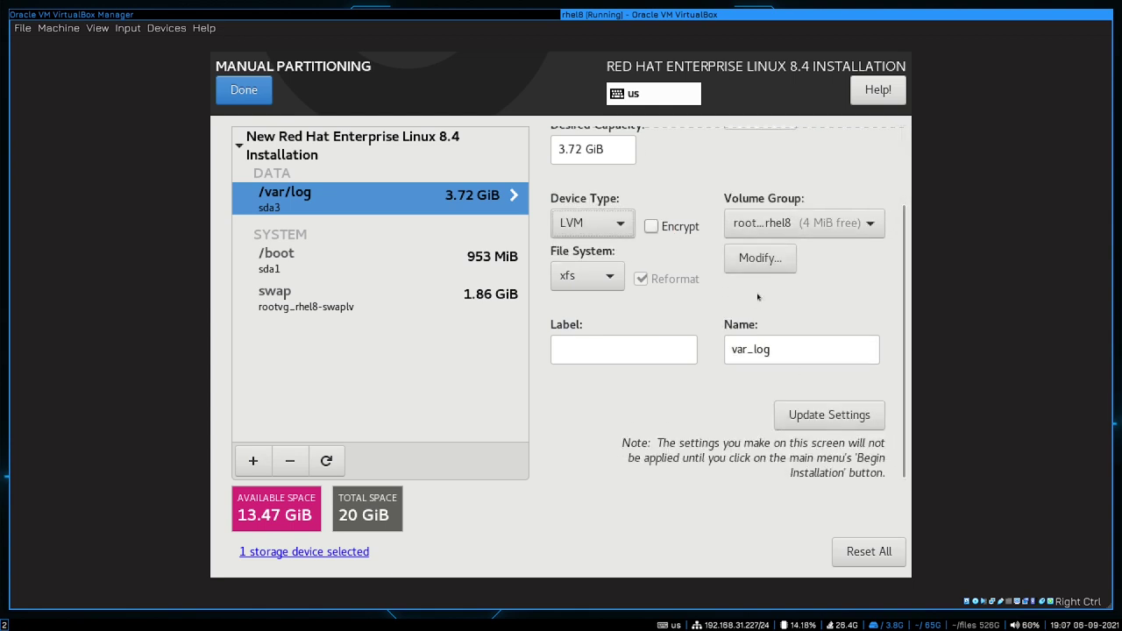
double_click(787, 347)
text(loglv)
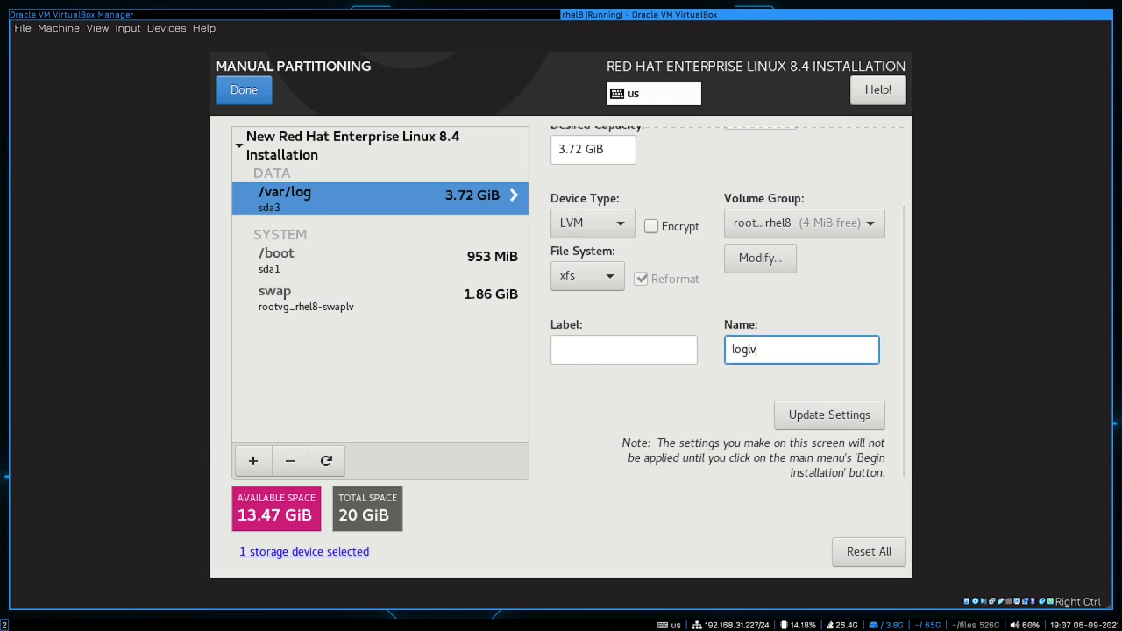
click(831, 421)
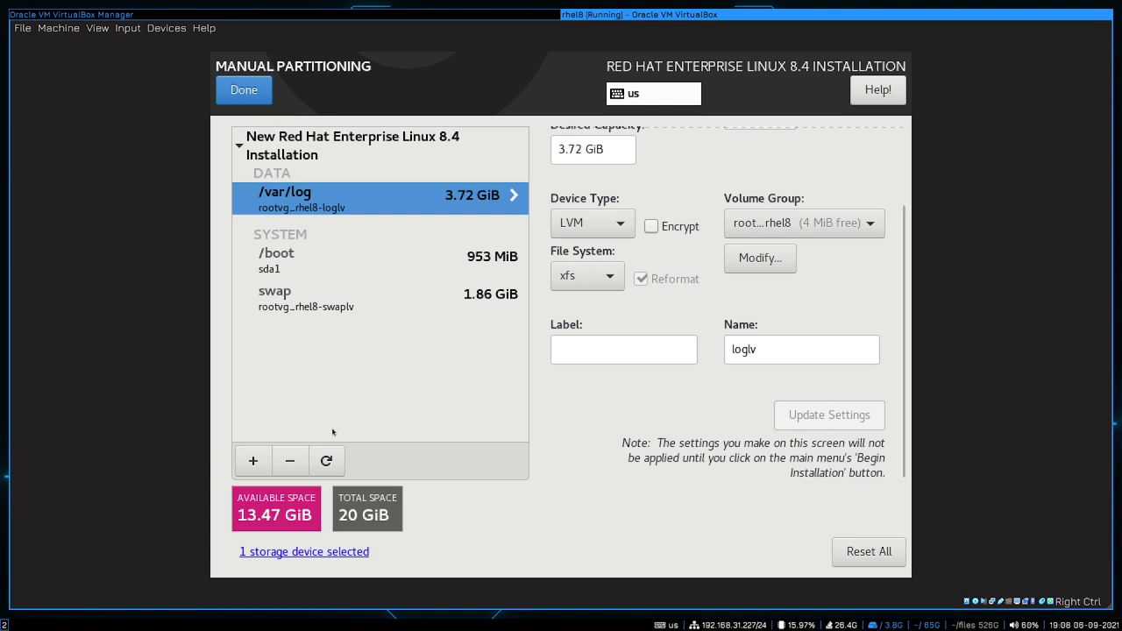
Add a root (/) mount point requested at 11 GB, shown as 10.24 GiB.
click(253, 462)
click(683, 309)
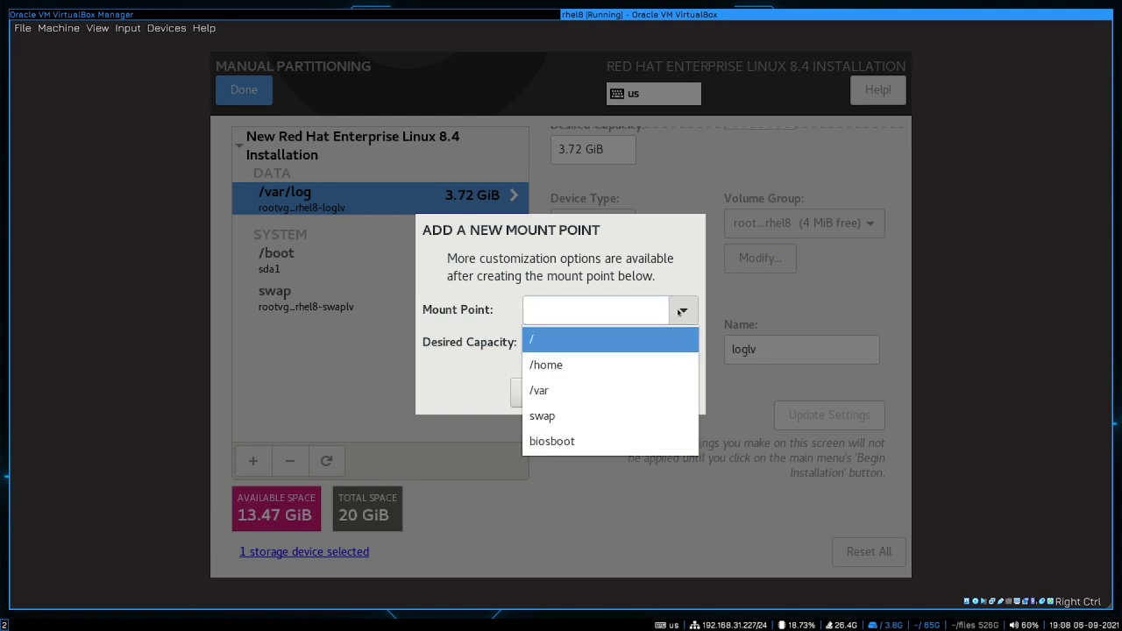
click(634, 350)
click(624, 345)
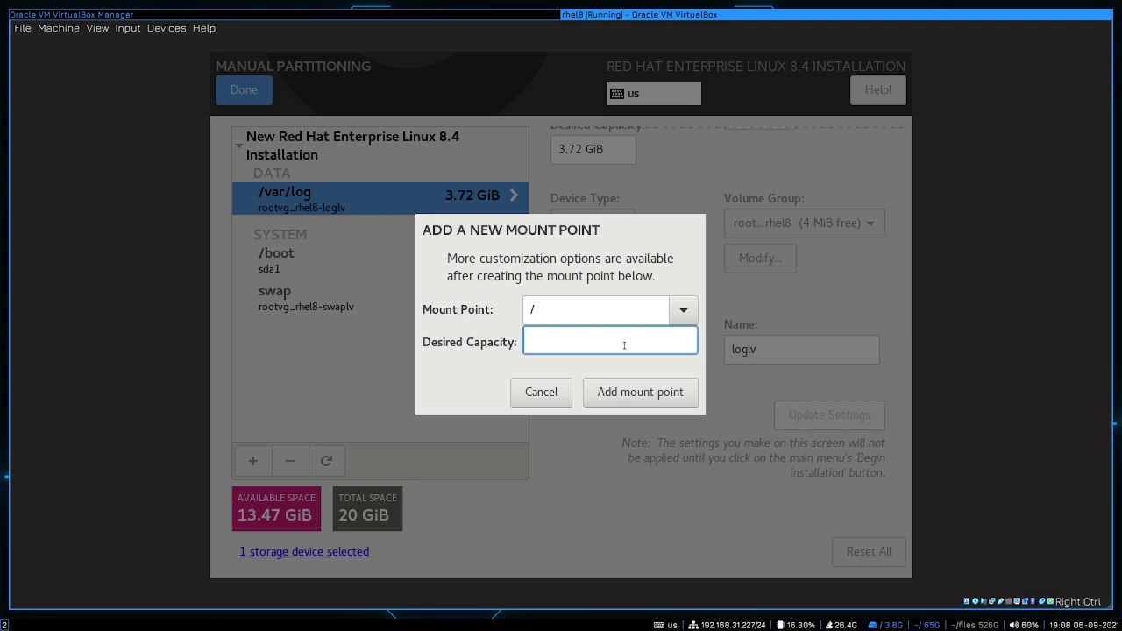
text(11 GB)
click(640, 393)
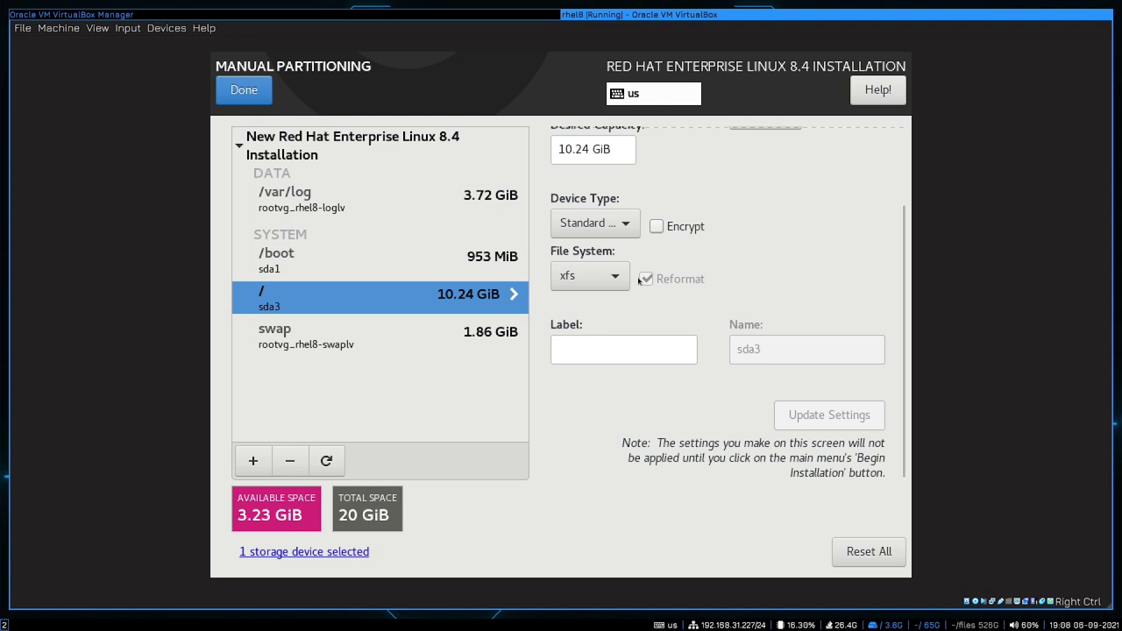
Make root an LVM volume named rootlv, then finish partitioning and accept the changes.
click(624, 223)
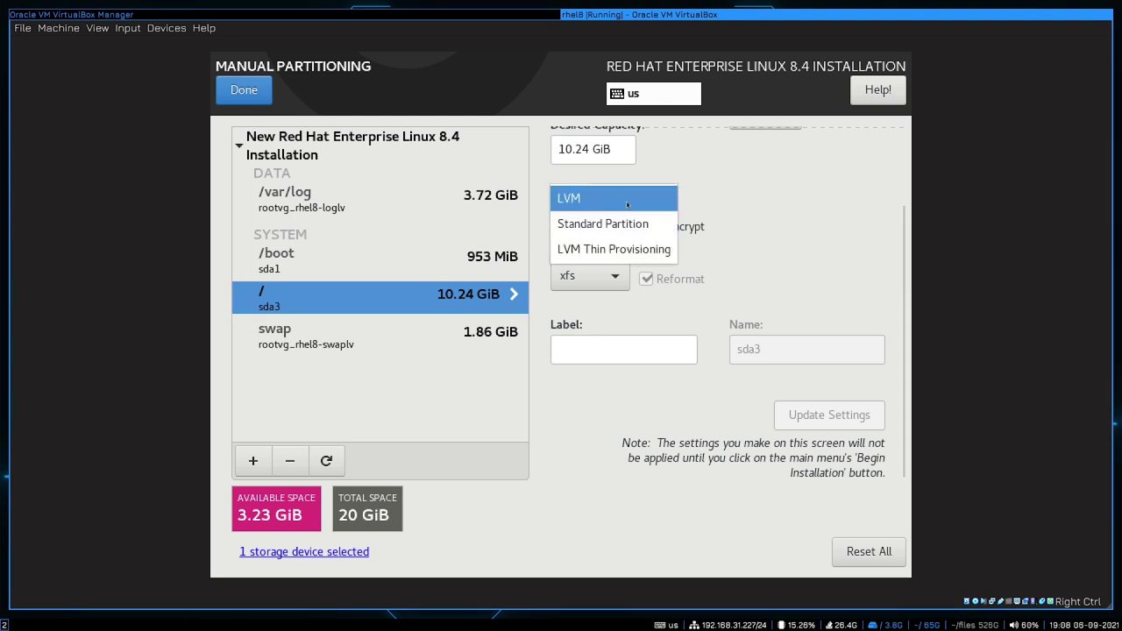
click(627, 204)
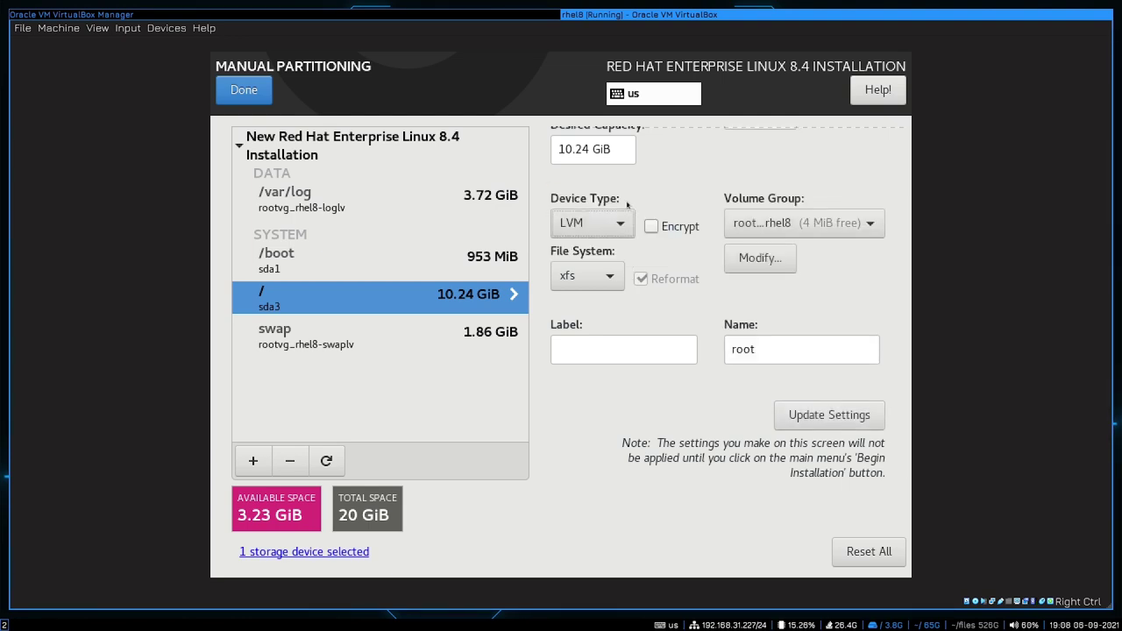
click(776, 343)
text(lv)
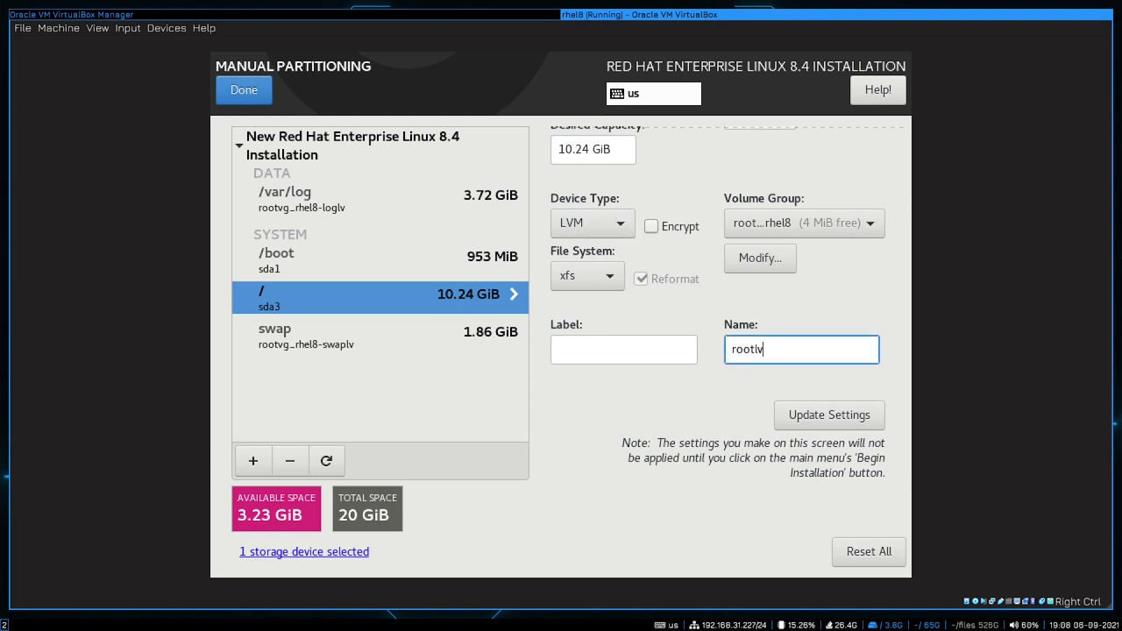
click(849, 422)
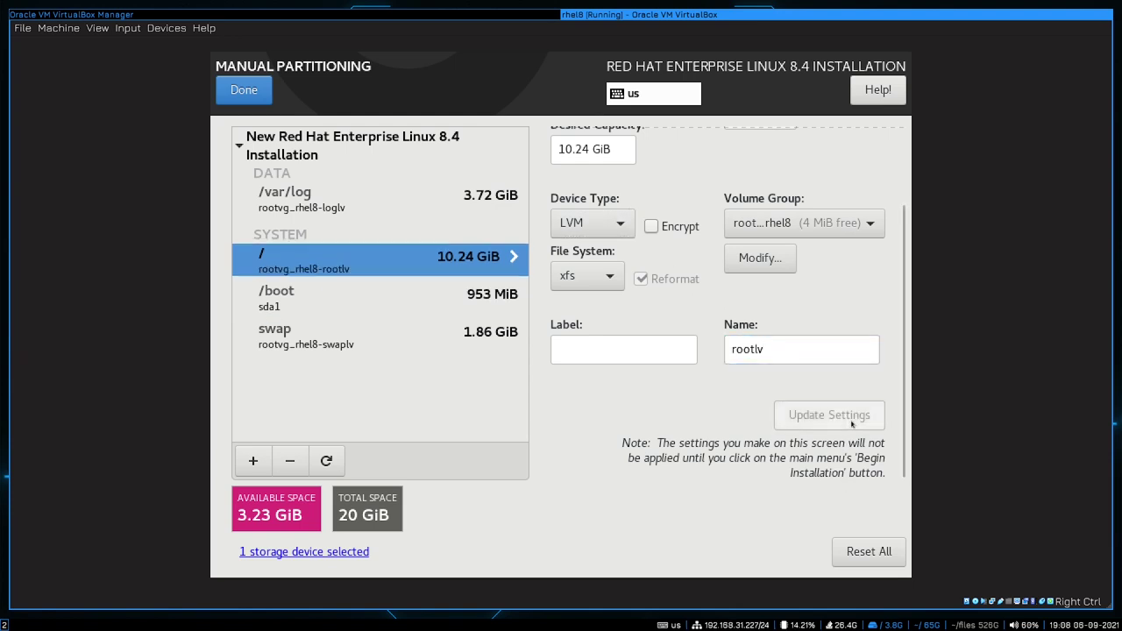
click(263, 87)
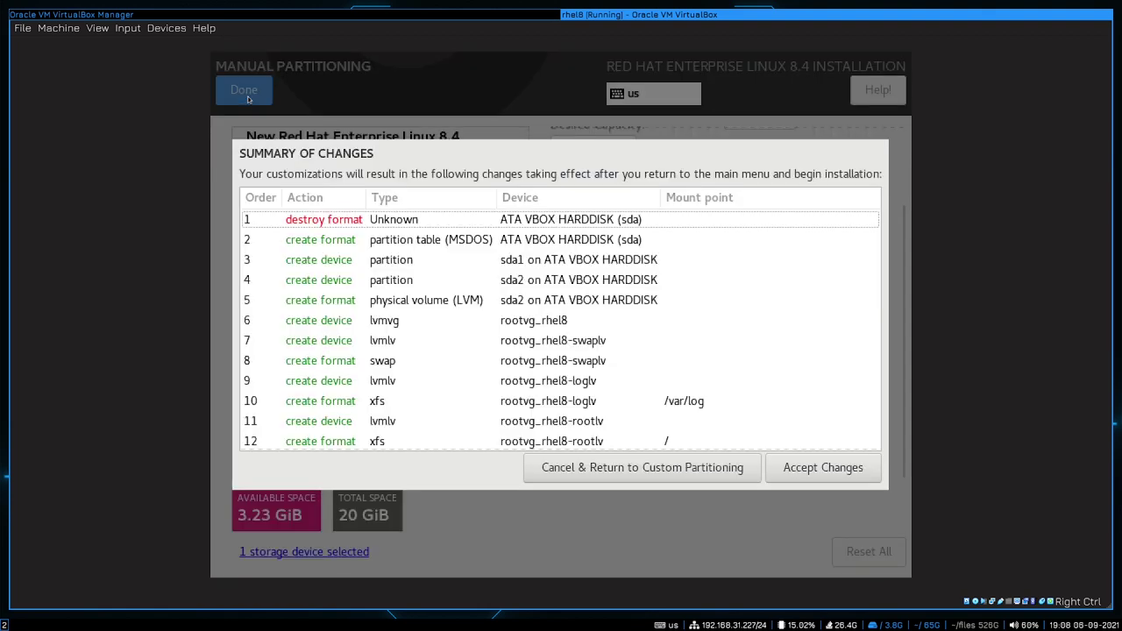
click(806, 477)
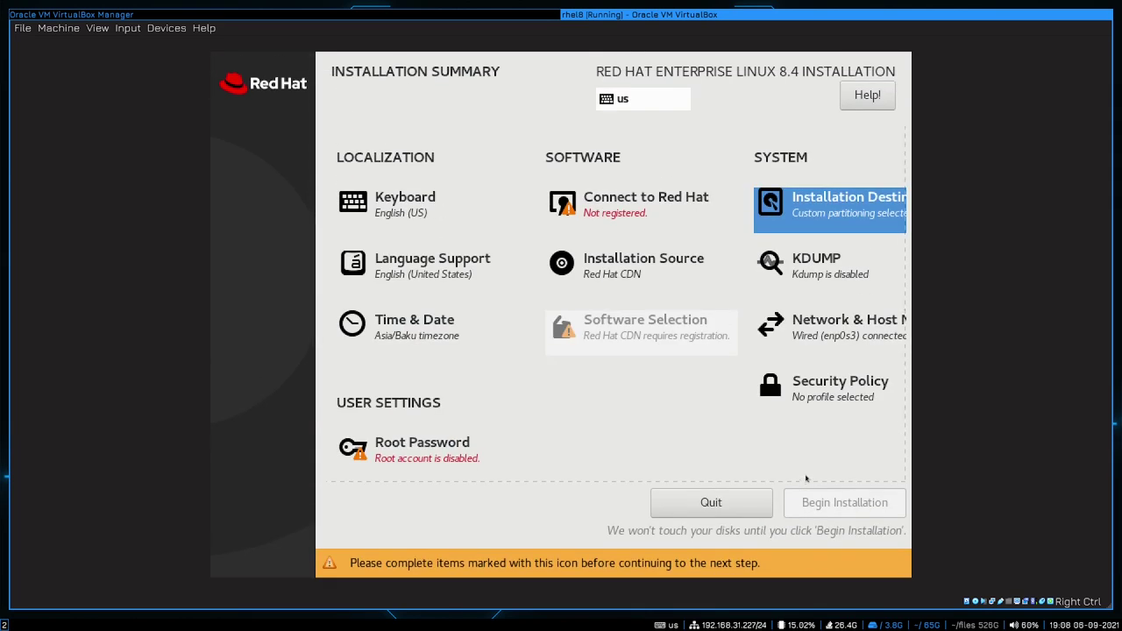
Register the system with the Red Hat account user name and password, Insights unchecked.
click(668, 218)
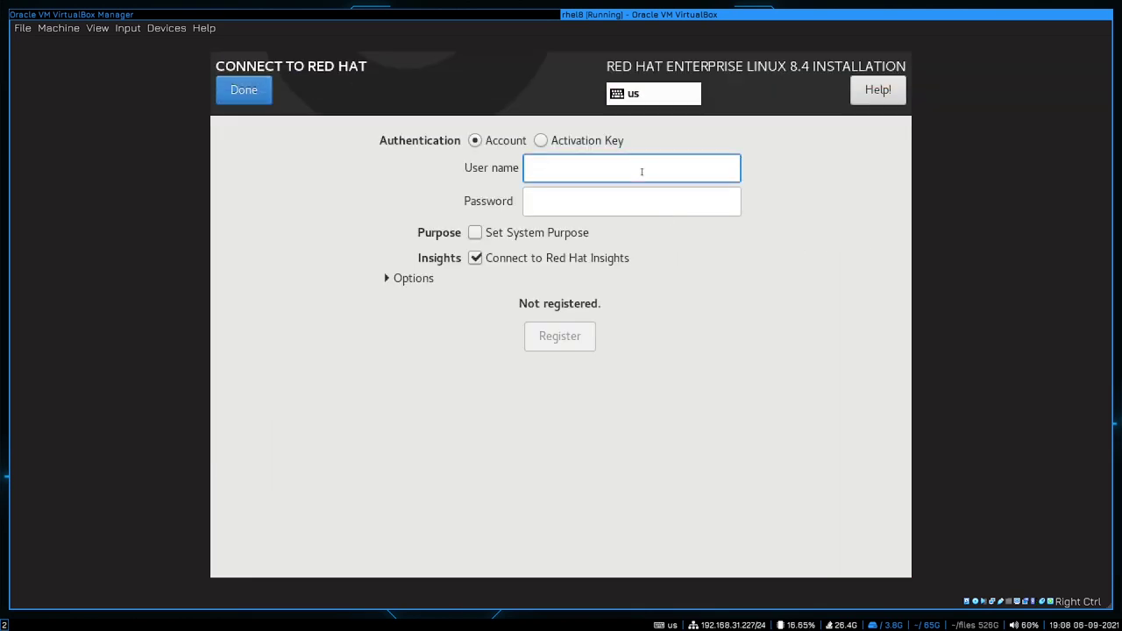
click(475, 257)
click(631, 168)
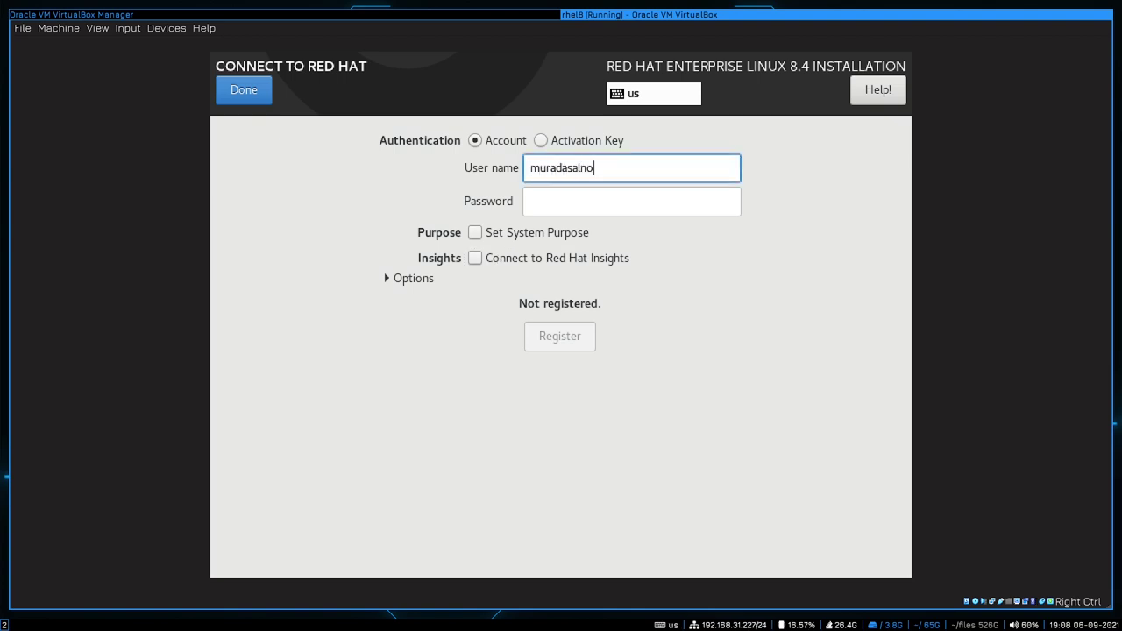
key(Tab)
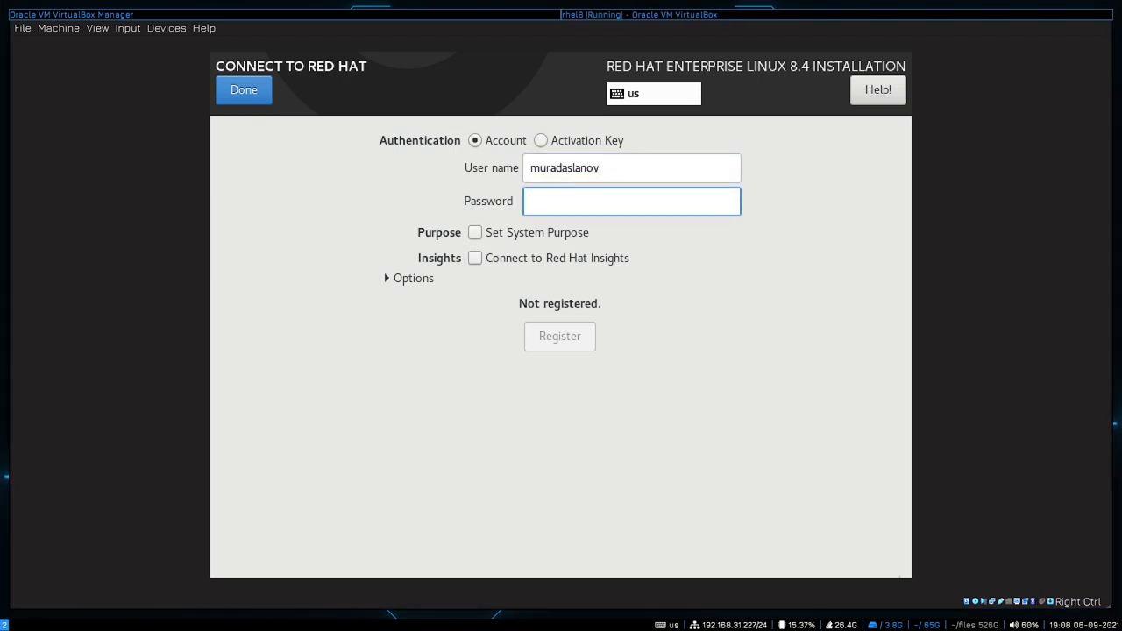
text(********)
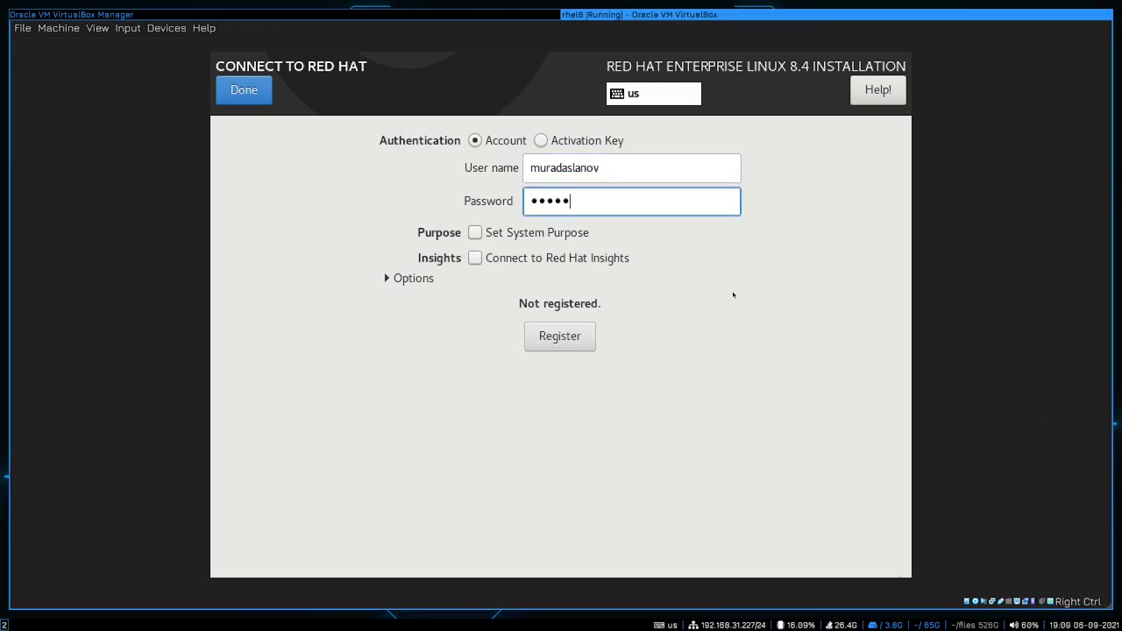
text(******)
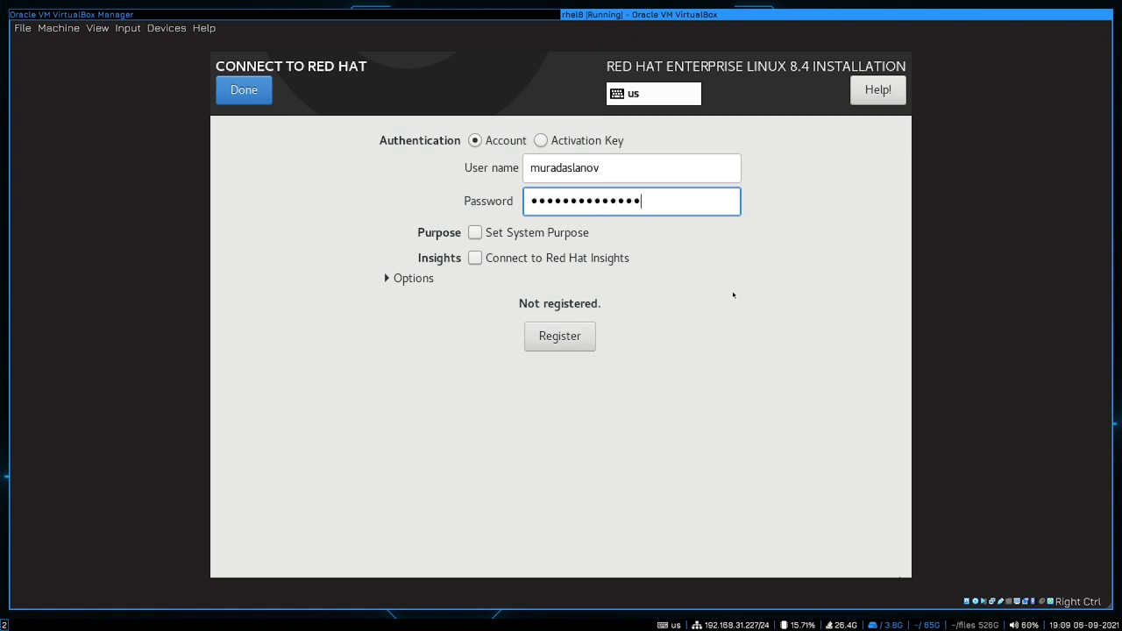
click(583, 336)
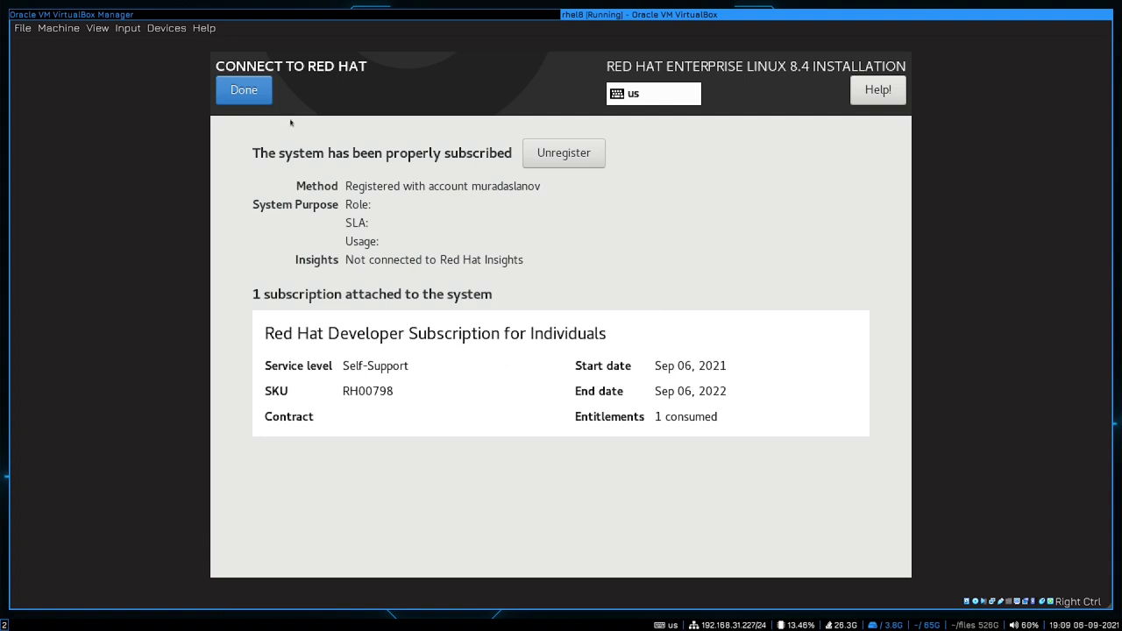
click(245, 91)
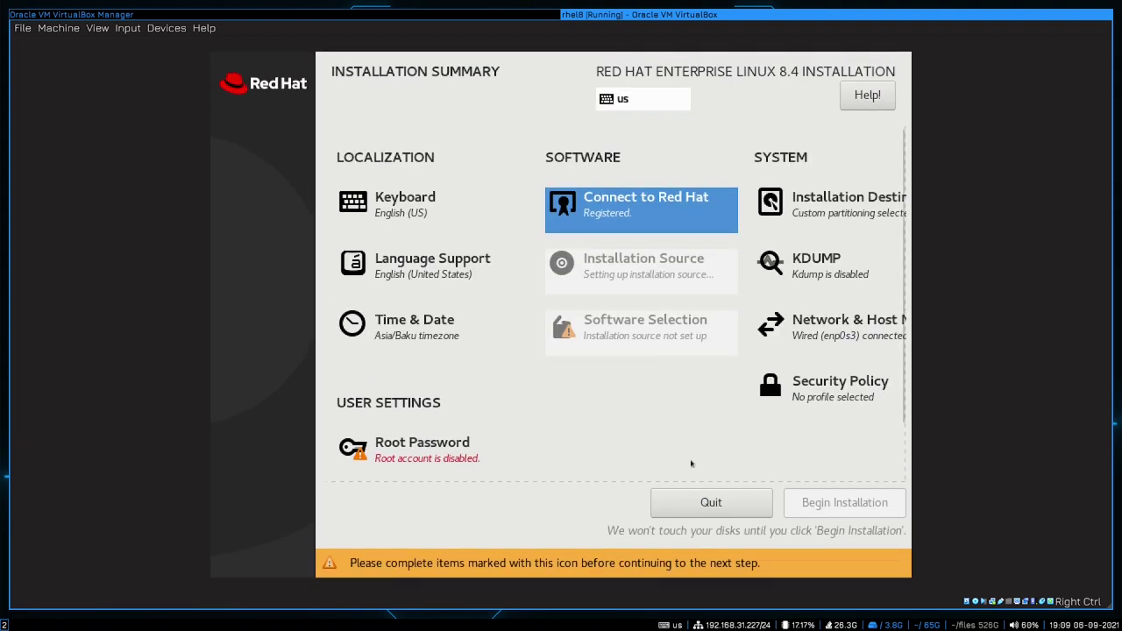
scroll(903, 276, down, 2)
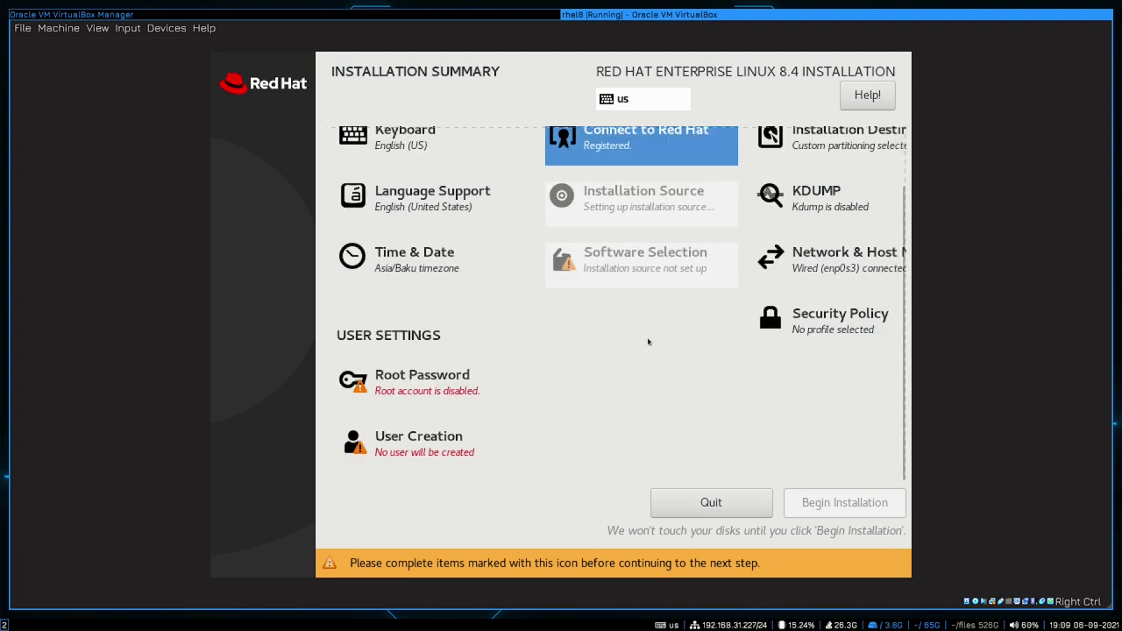
Scroll the Installation Summary to the top and open Software Selection.
drag(904, 291, 898, 239)
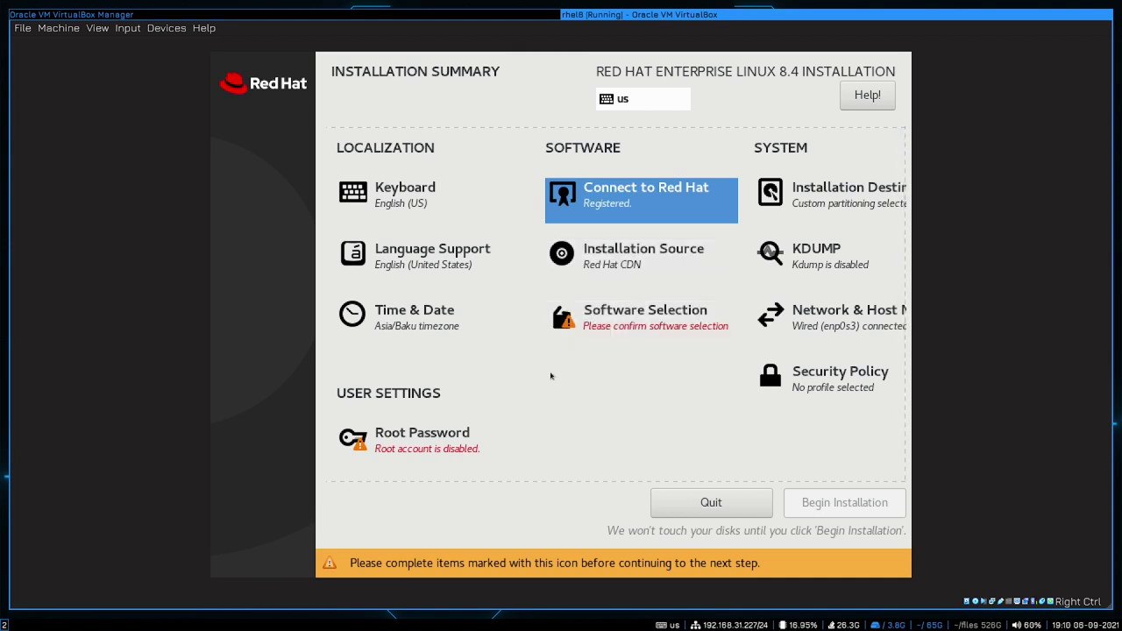
click(626, 331)
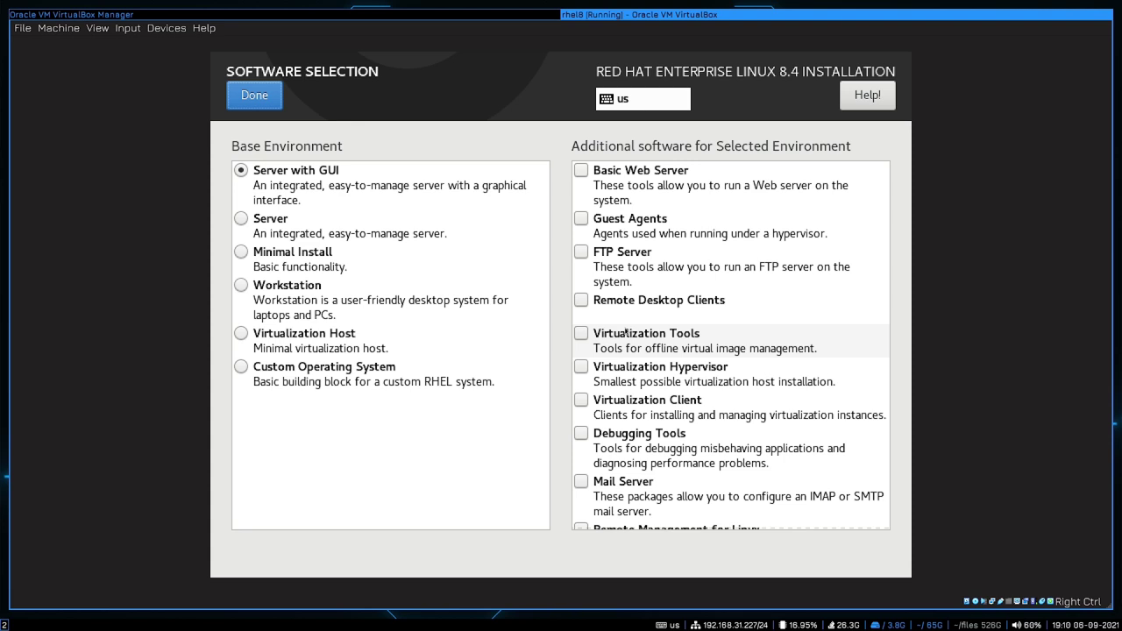
Pick Minimal Install with the Standard add-on as the software selection.
click(308, 254)
click(731, 209)
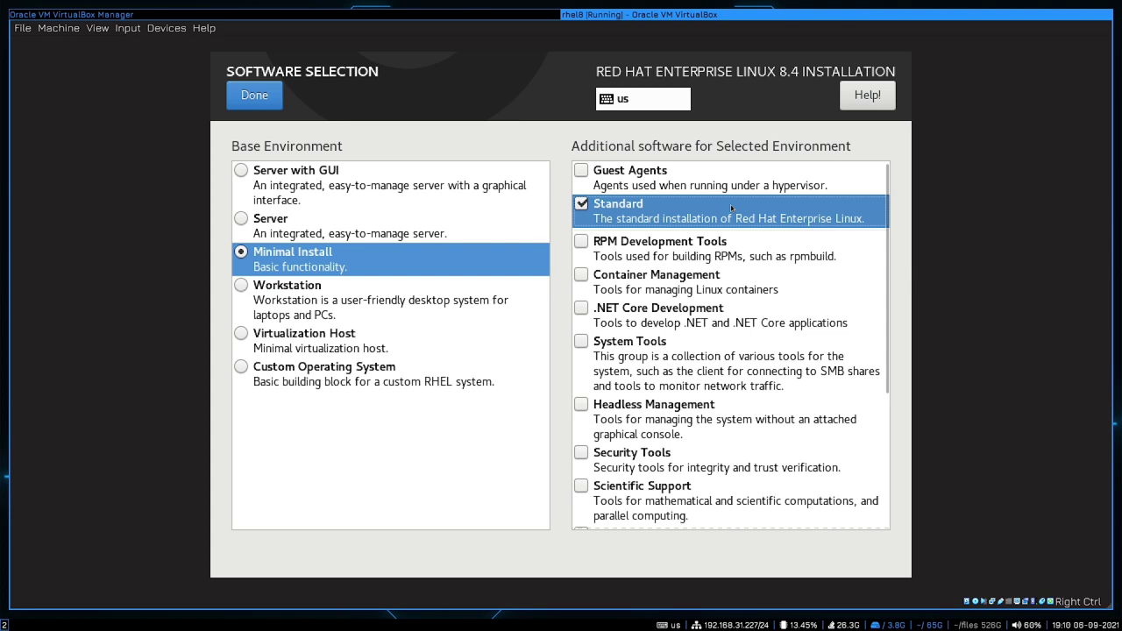
click(255, 101)
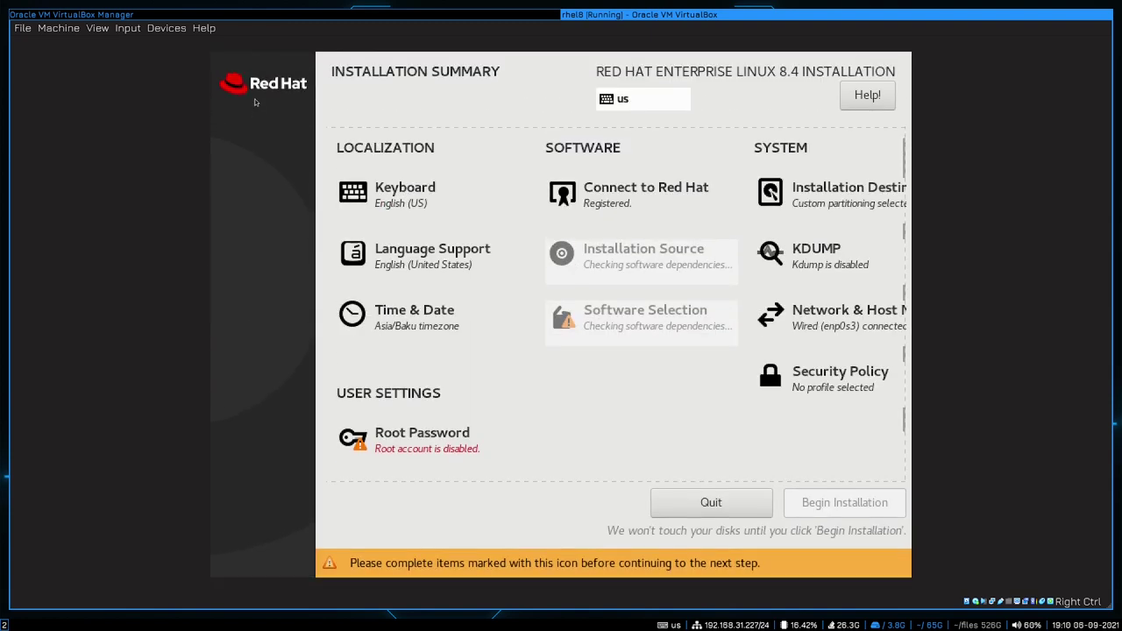
Set and confirm the root password, accepting it despite being short.
scroll(909, 201, down, 2)
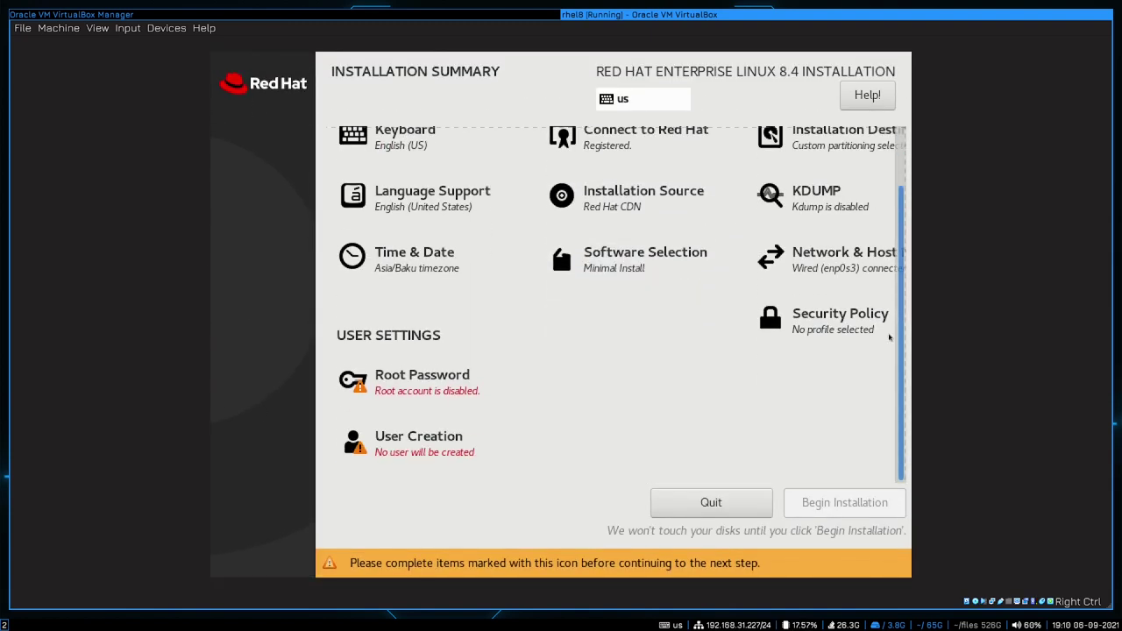
click(447, 371)
text(a)
key(Tab)
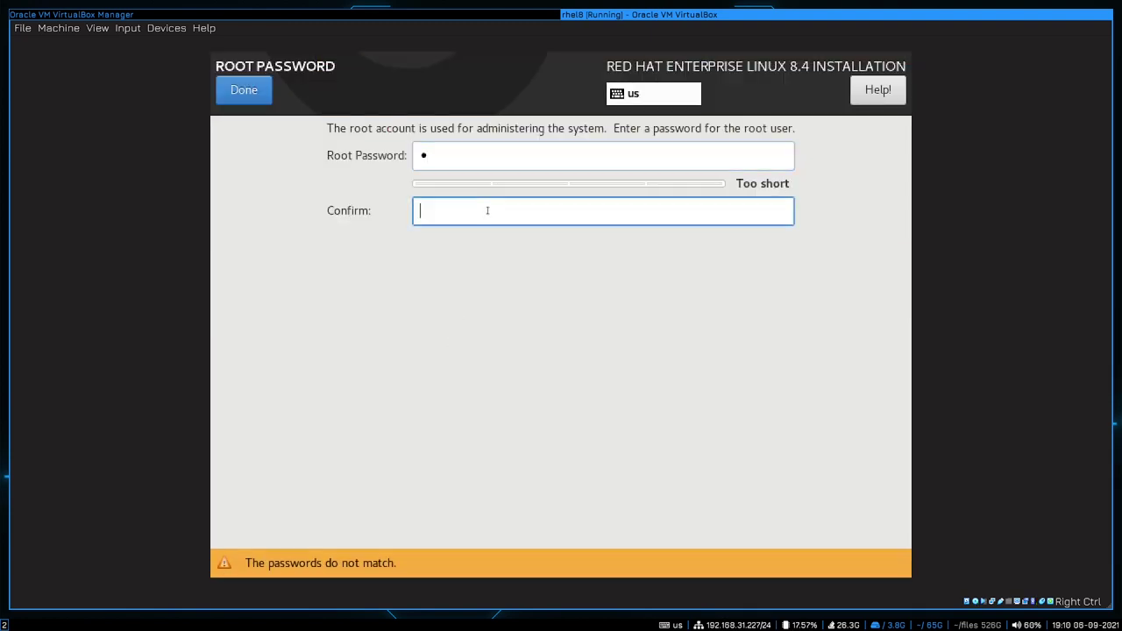
text(a)
click(260, 91)
click(261, 91)
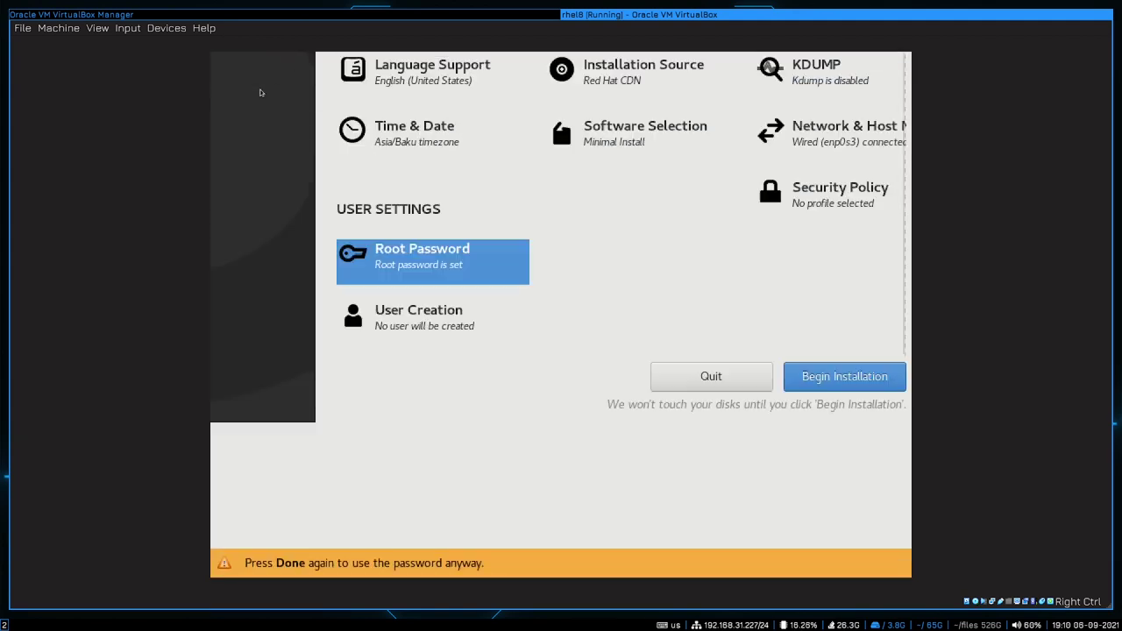
Create an administrator account named 'user' with a password, accepting the short-password warning.
click(496, 476)
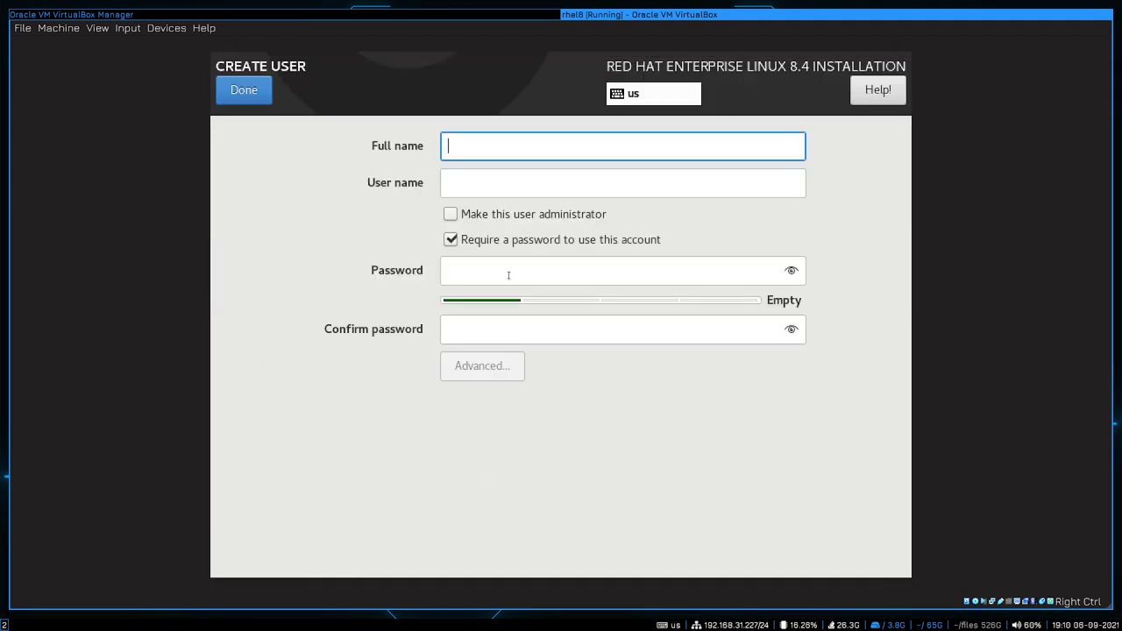
text(user)
click(597, 271)
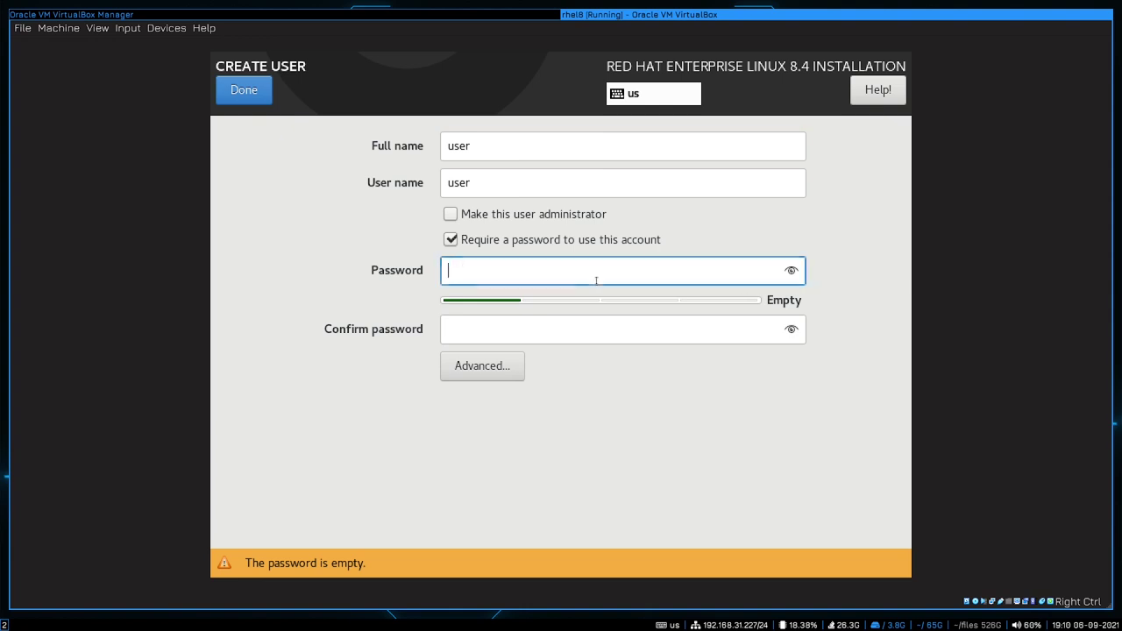
text(a)
key(Tab)
text(a)
click(503, 210)
click(256, 85)
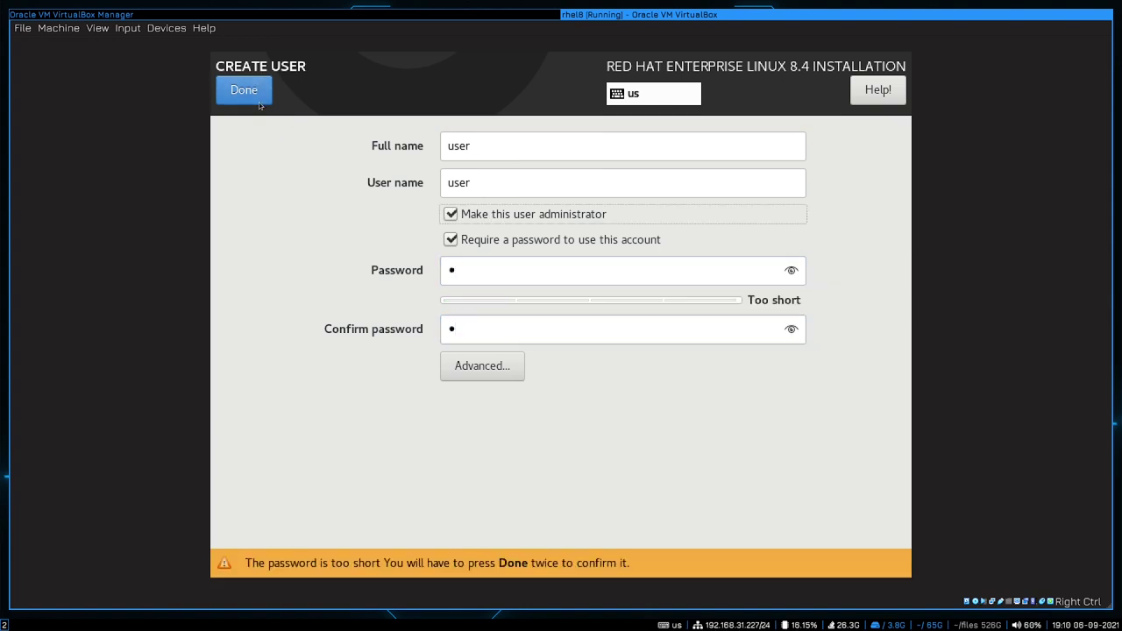
click(258, 101)
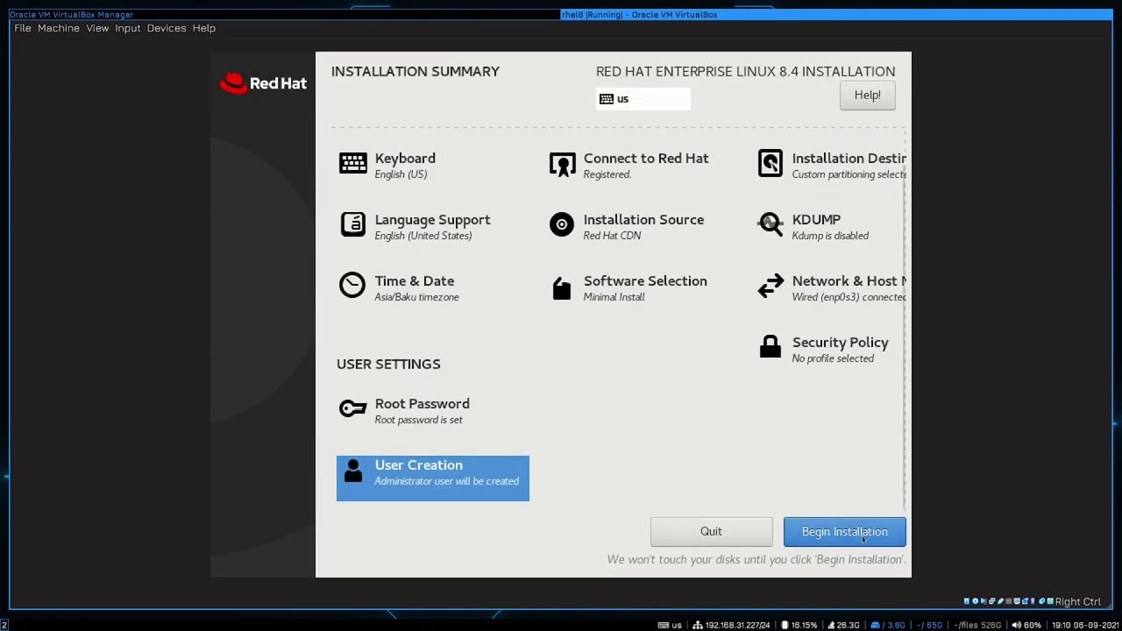
Begin the installation, then log in as root and run ip a to list interfaces.
click(863, 532)
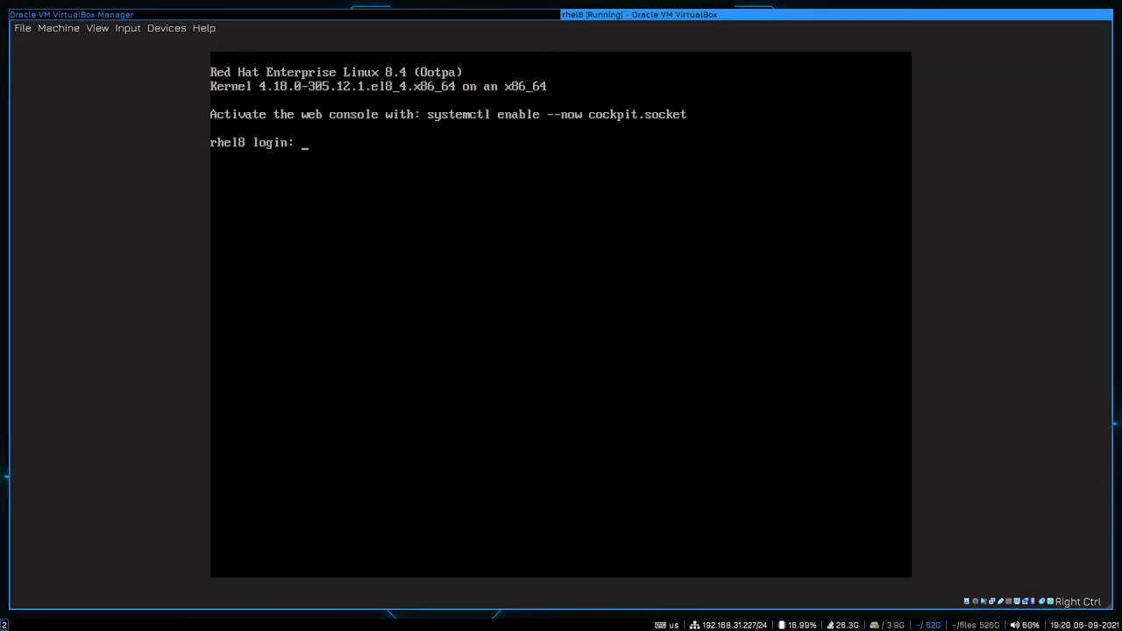
text(root)
key(Return)
key(Return)
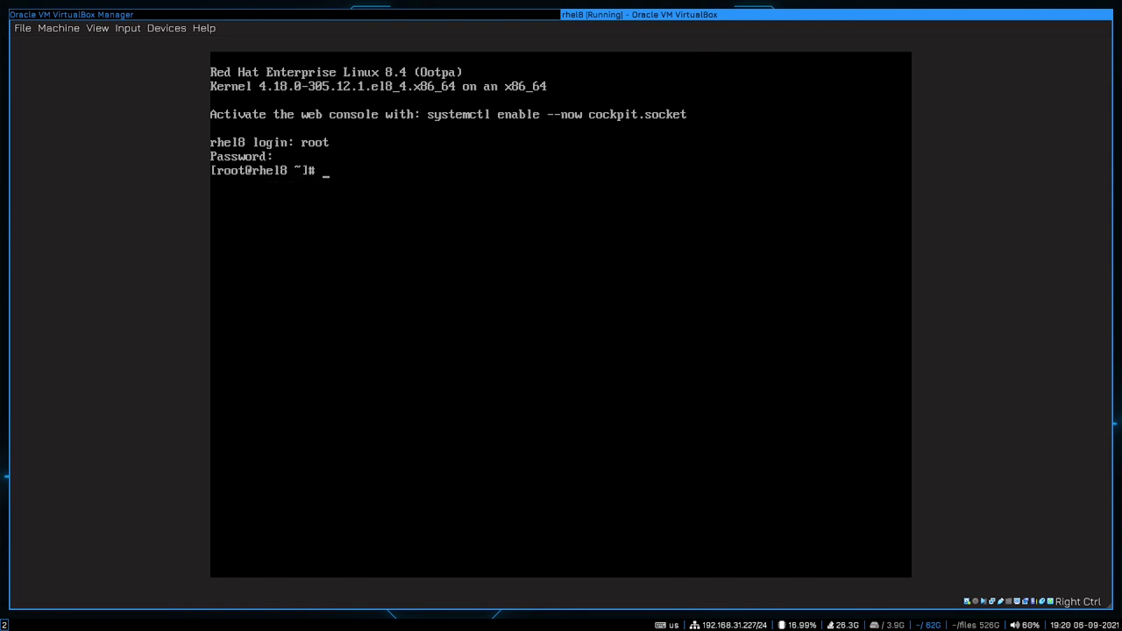
text(ip a)
key(Return)
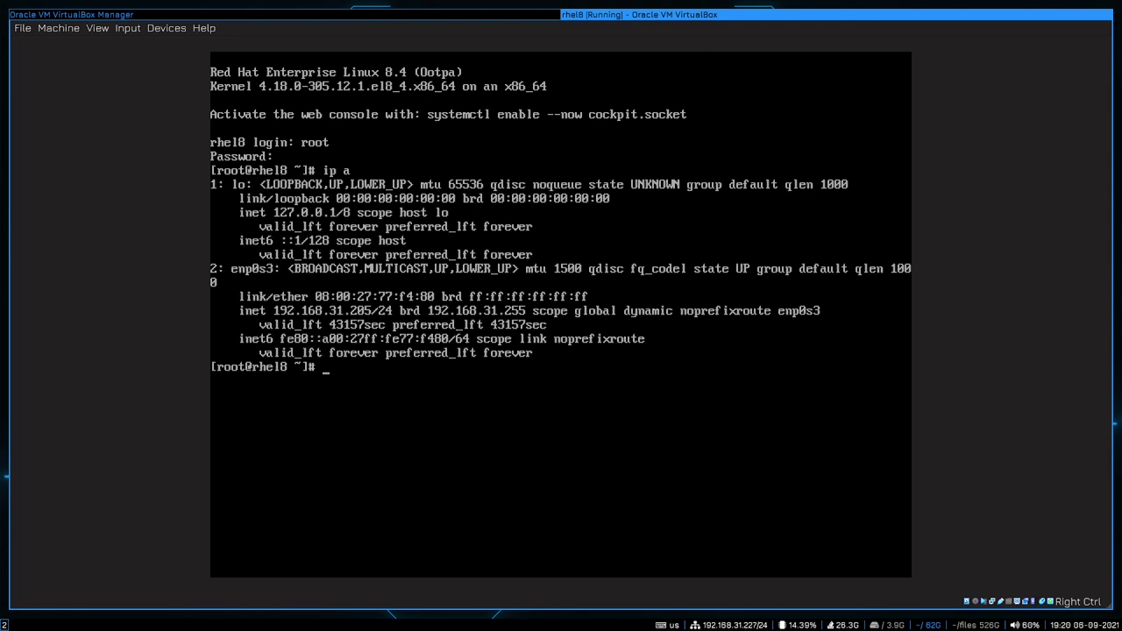
key(super+3)
key(super+Return)
text(ssh root@192.168.31.)
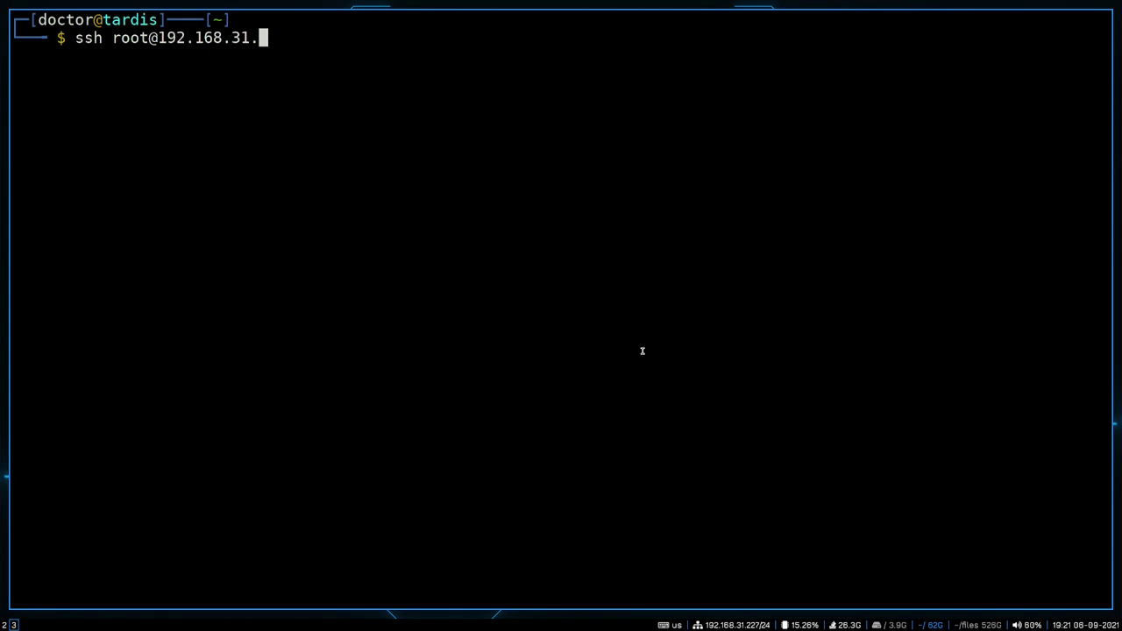
key(super+2)
key(super+3)
text(205)
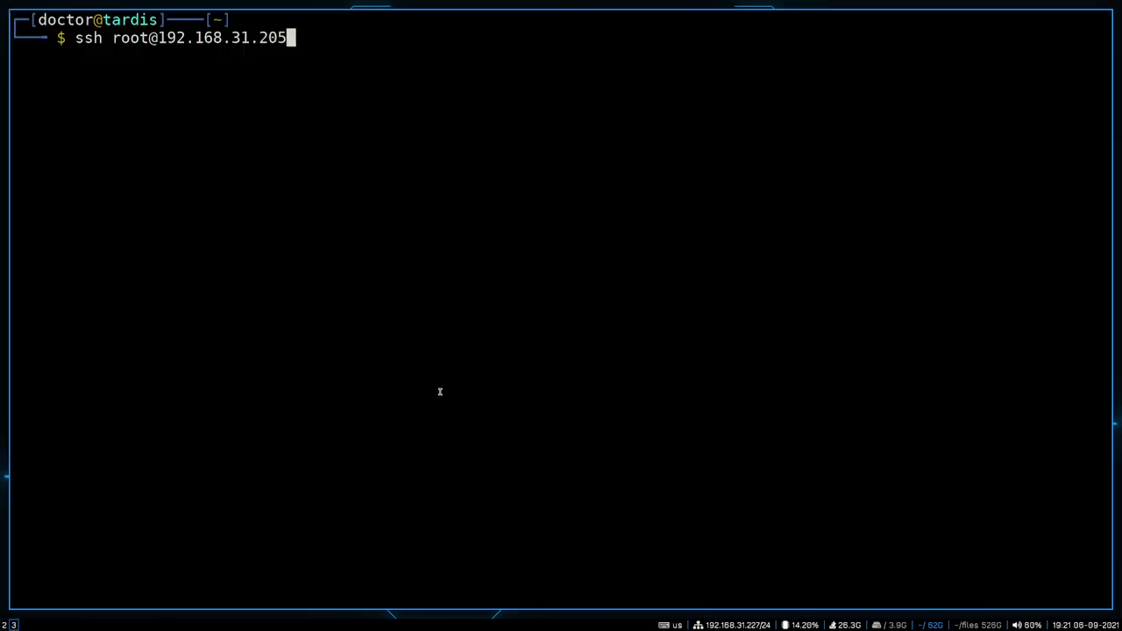
key(Return)
text(yes)
key(Return)
Log in and run dnf update -y to update the VM's packages.
key(Return)
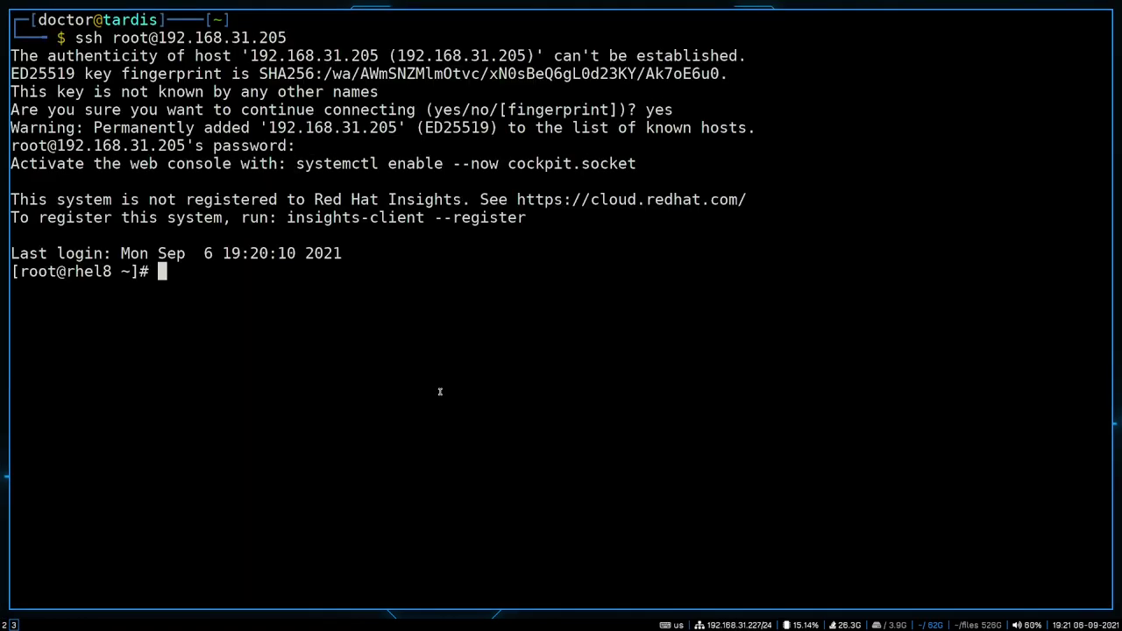
text(dnf update -y)
key(Return)
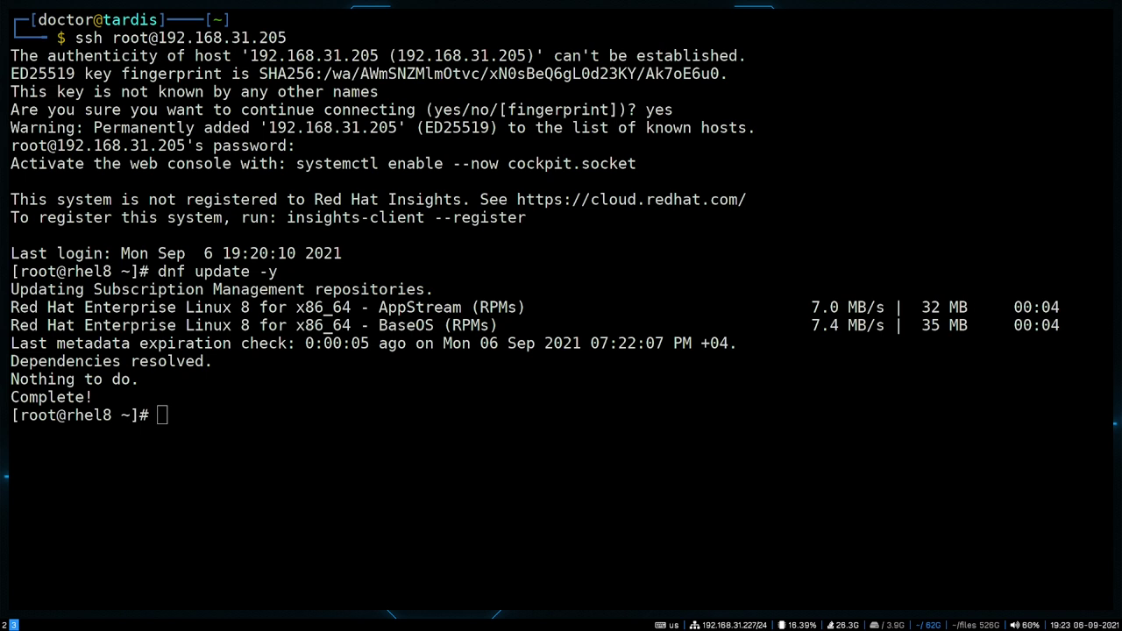
Install kernel-devel, kernel-headers, elfutils-libelf-devel, gcc, make and perl with dnf.
click(545, 319)
key(ctrl+l)
text(sudo dnf install kernel-devel kernel-headers elfutils-libelf-devel gcc make perl -y)
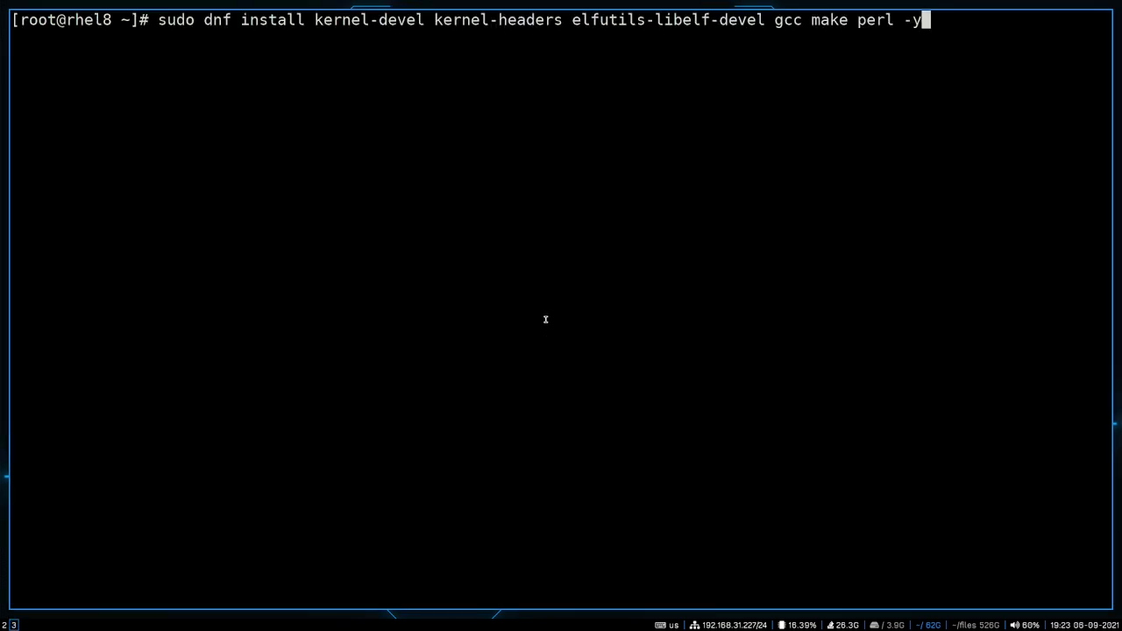
key(Return)
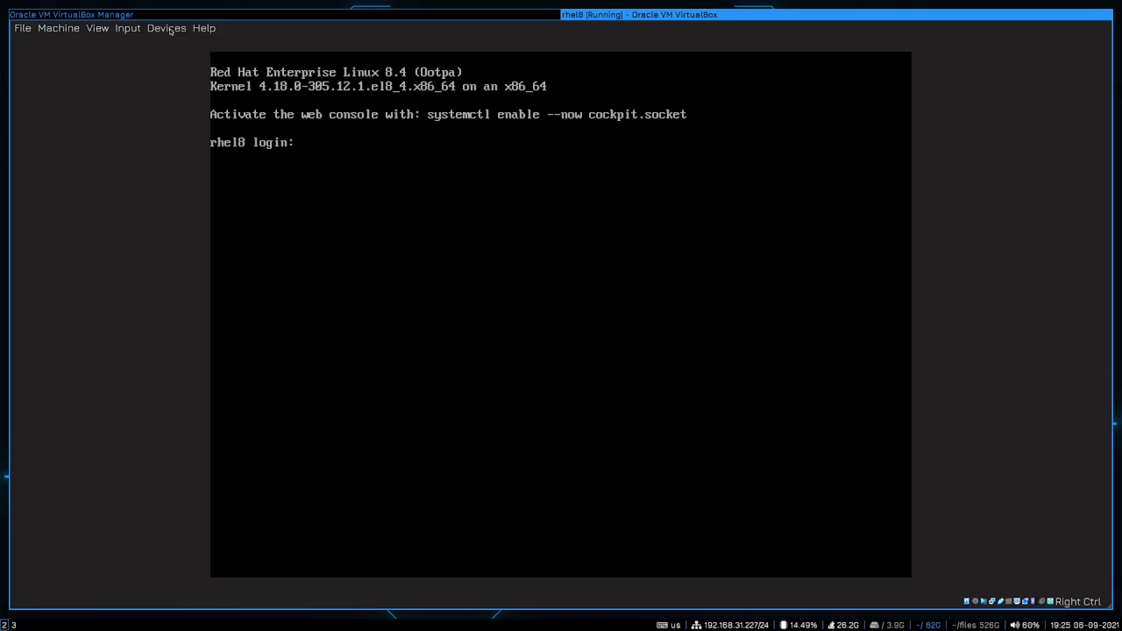
Download and insert the Guest Additions 6.1.26 CD image, then list devices with lsscsi.
click(165, 28)
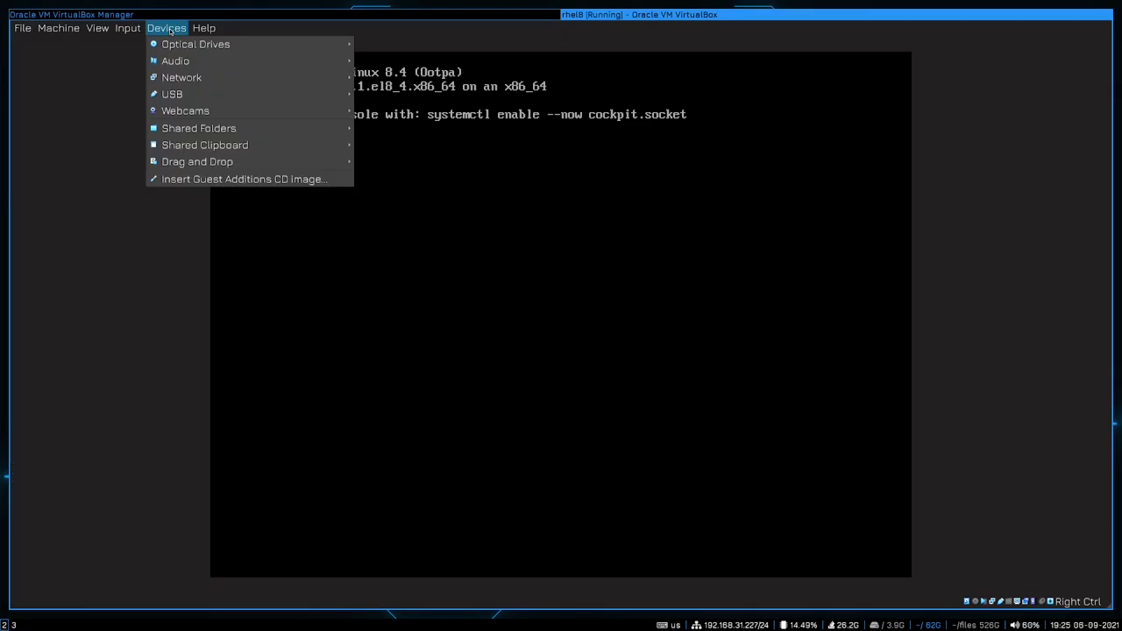
mouse_move(201, 48)
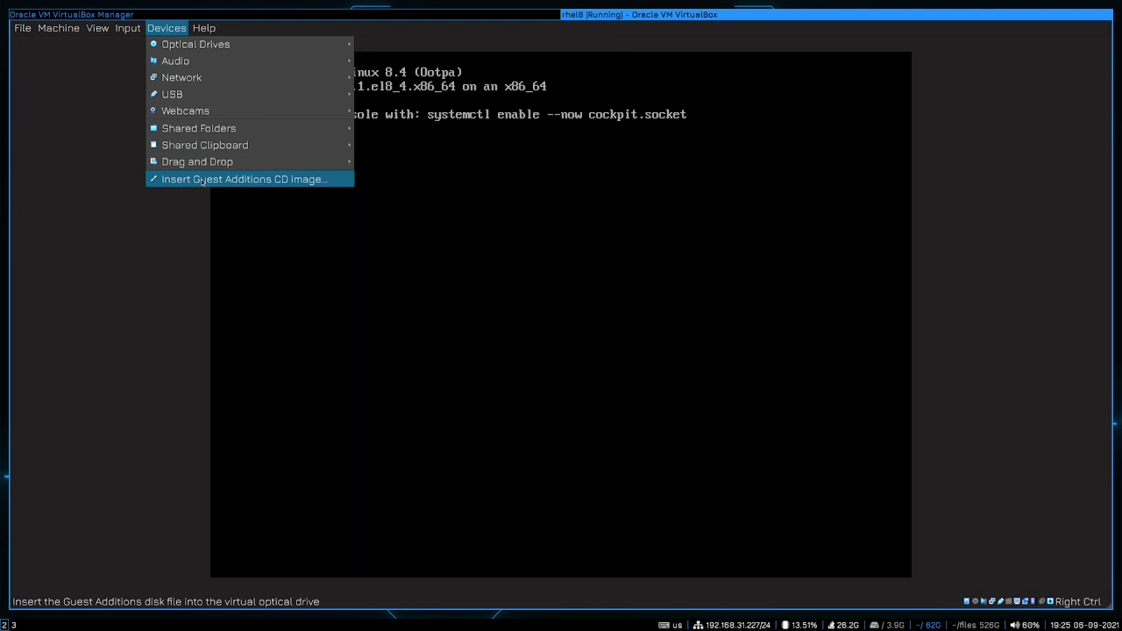
click(332, 180)
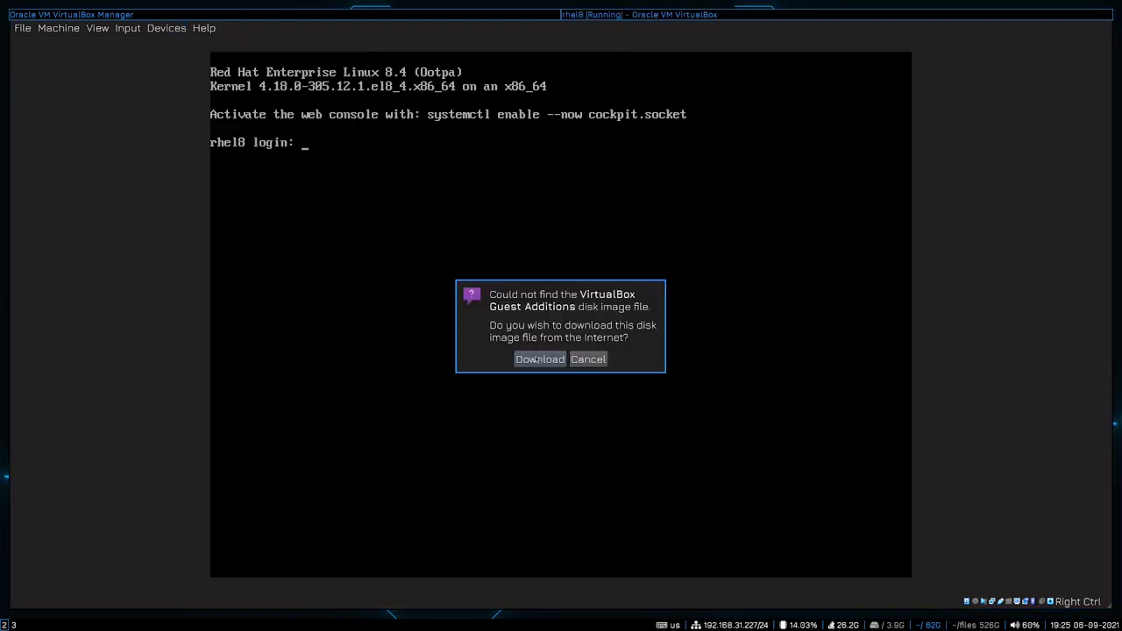
key(Return)
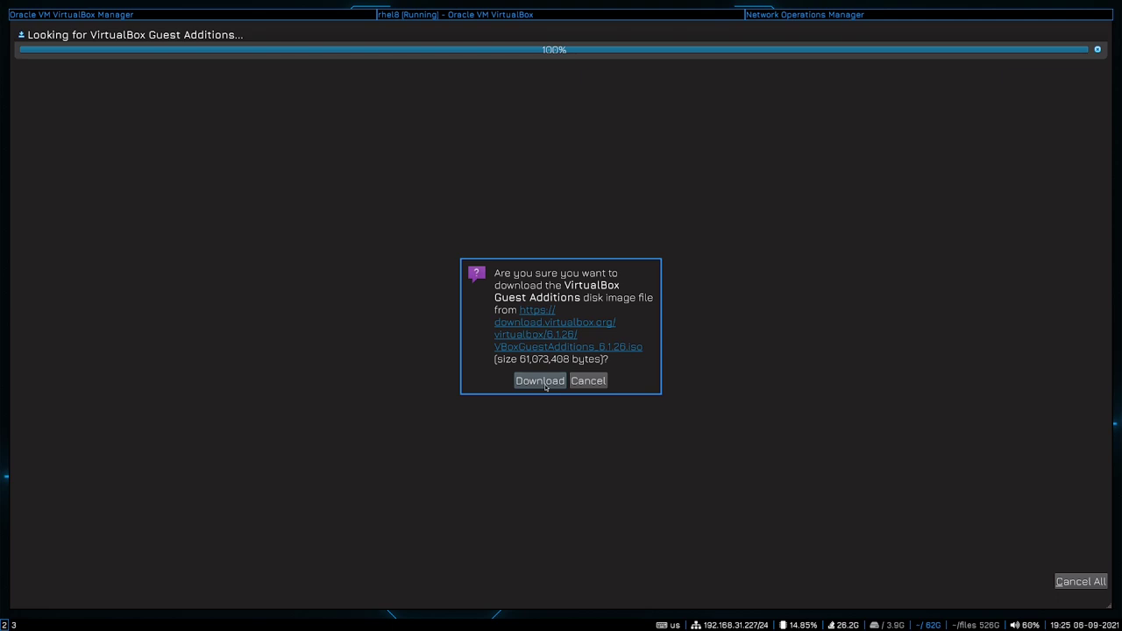
click(541, 381)
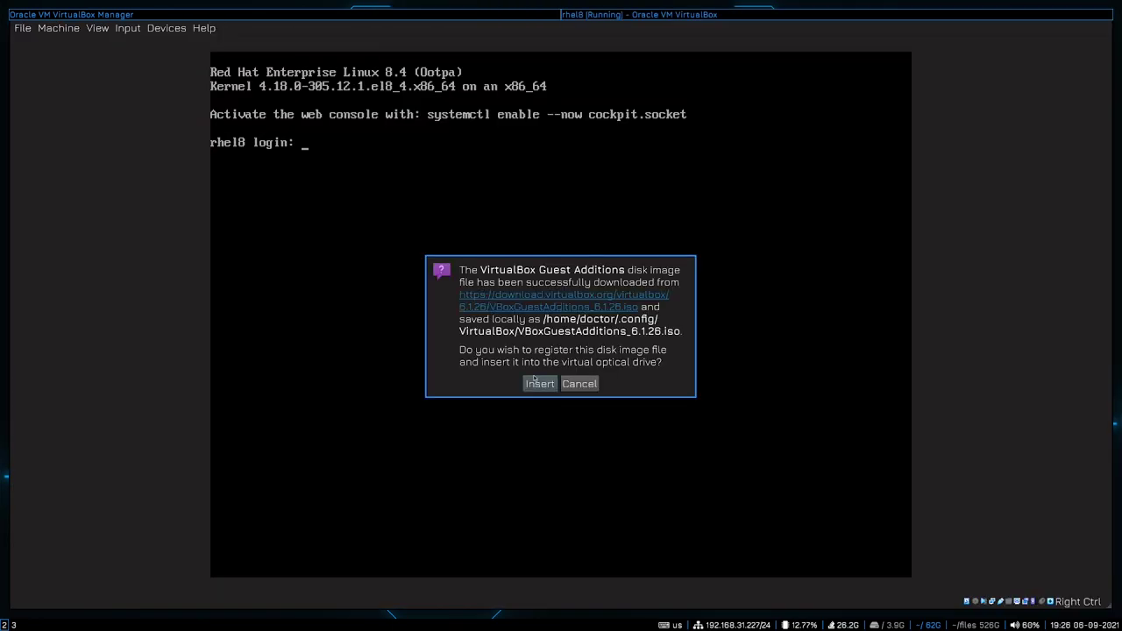
text(lsscsi)
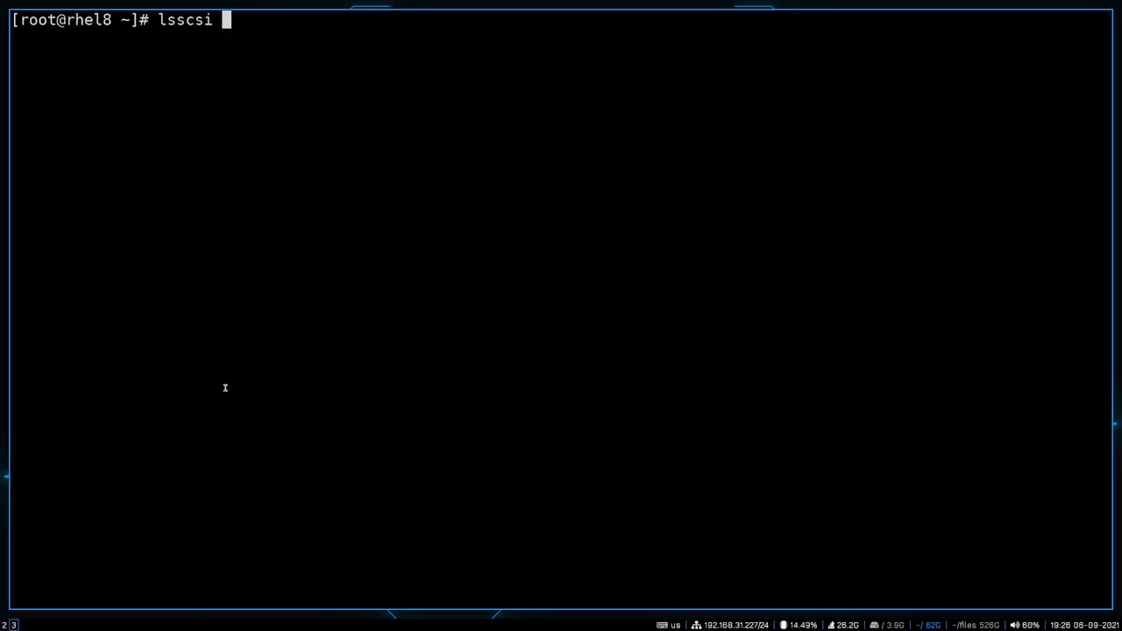
key(Return)
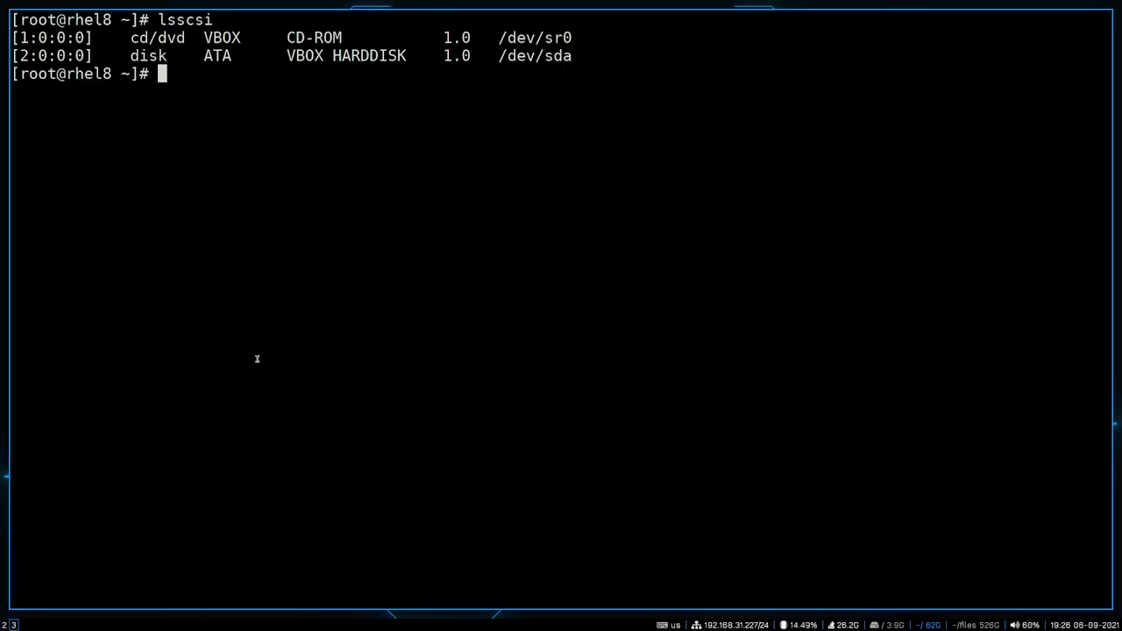
Mount the Guest Additions disc /dev/sr0 at /mnt/.
double_click(534, 38)
key(super+c)
text(mount)
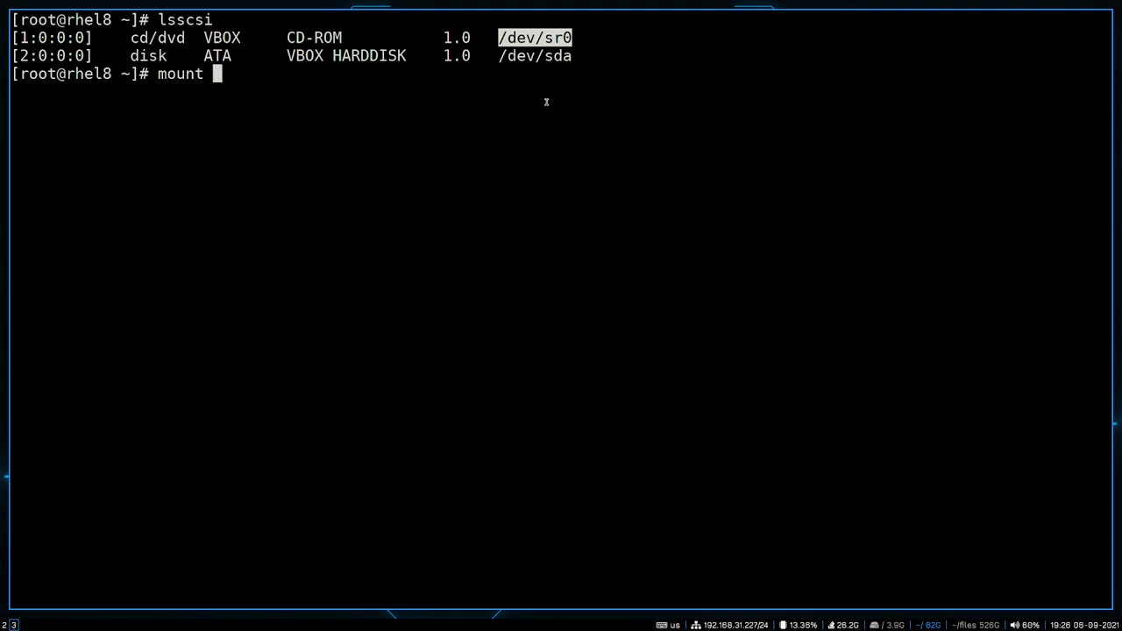
middle_click(546, 102)
text(/mnt/)
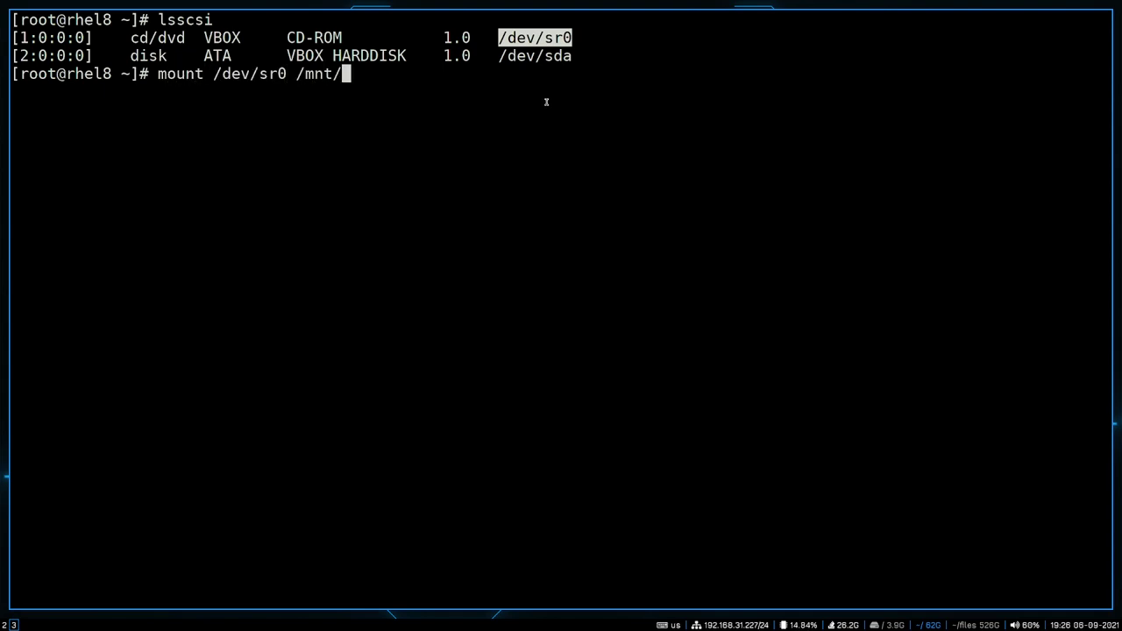
key(Return)
Run VBoxLinuxAdditions.run from /mnt to install the Guest Additions.
text(cd /mnt/)
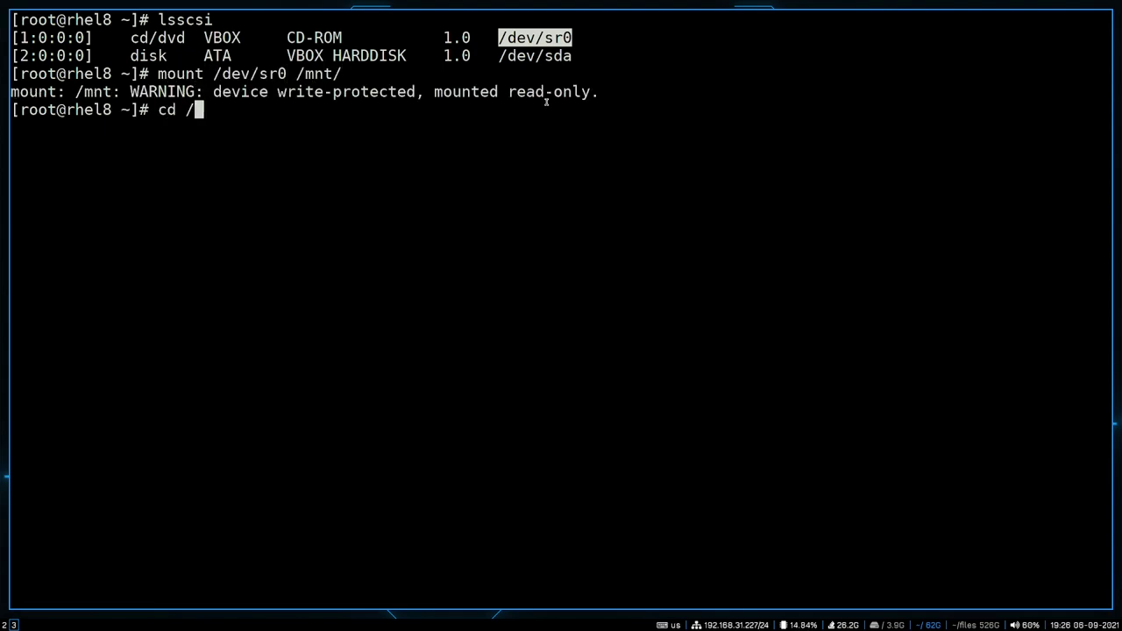
key(Return)
text(ls)
key(Return)
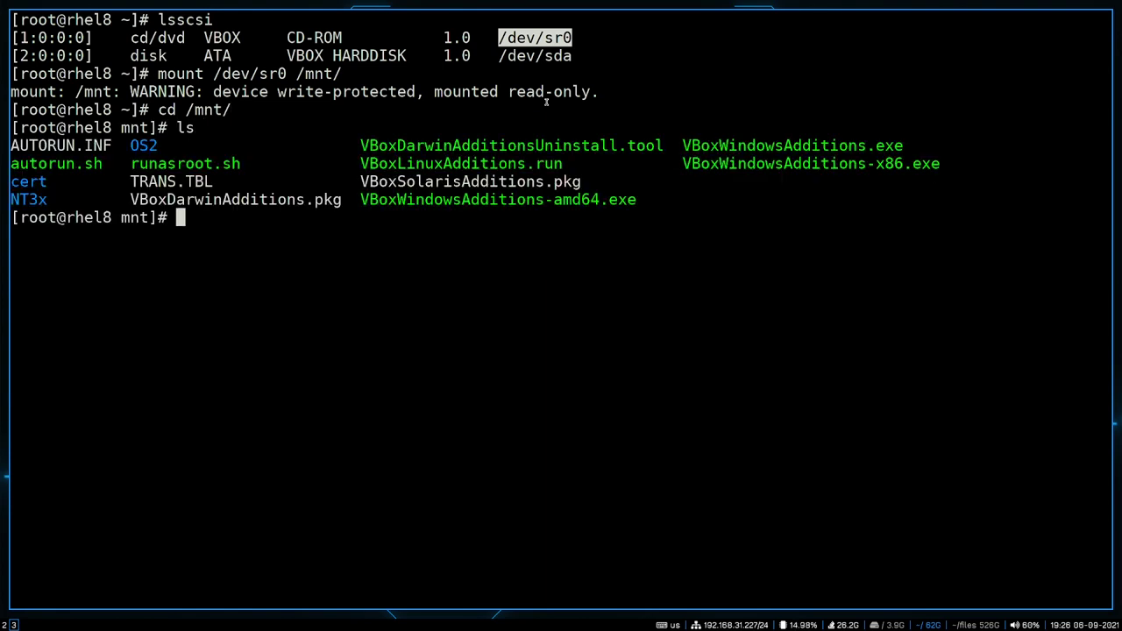
text(./VBoxL)
key(Tab)
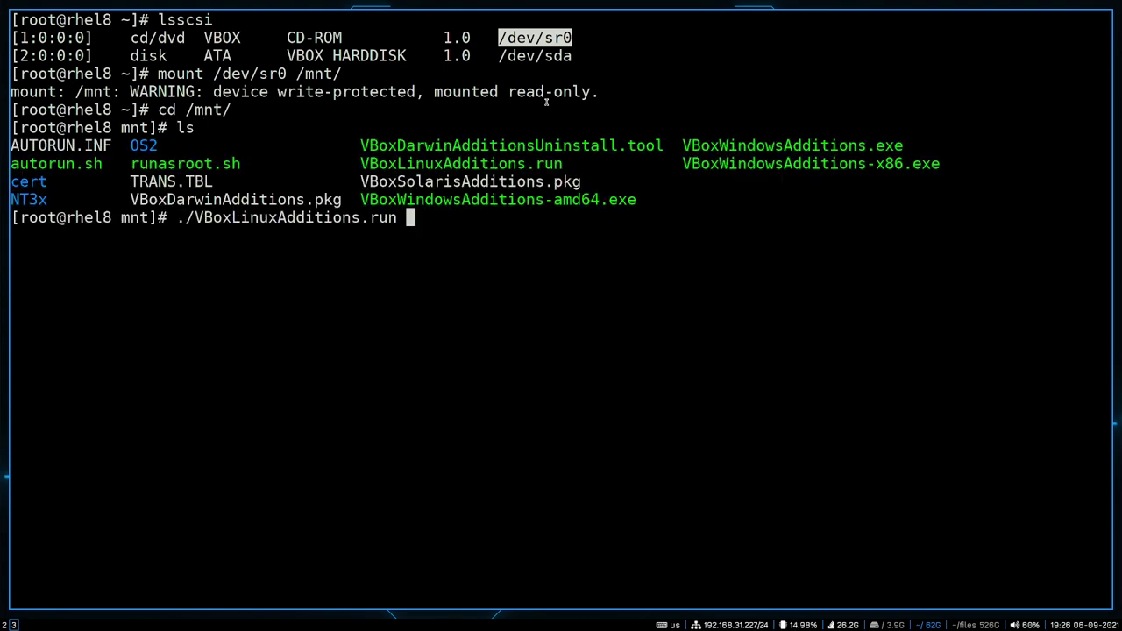
key(Return)
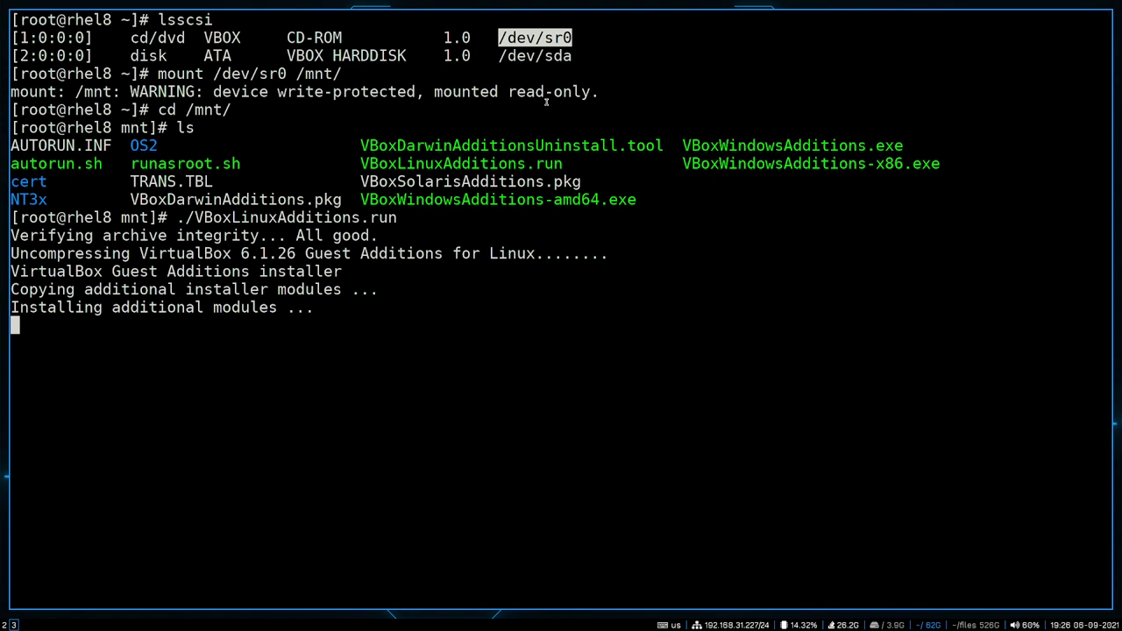
Reboot the VM and start typing an ssh root command to reconnect.
text(reboot)
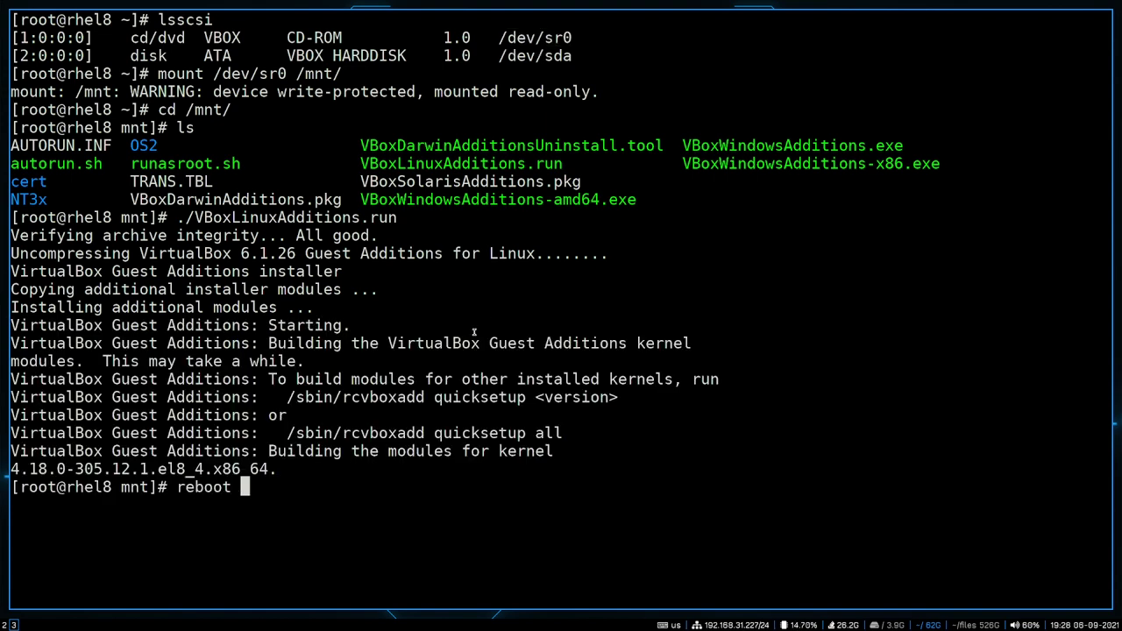
key(Return)
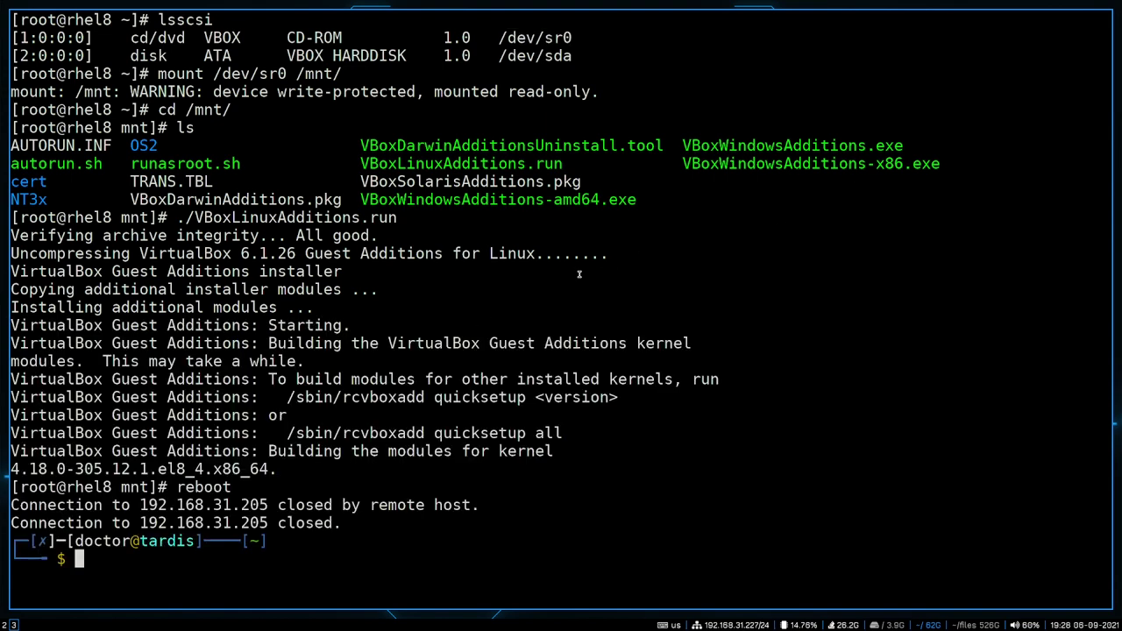
text(s)
key(ctrl+l)
text(sh root@192.15)
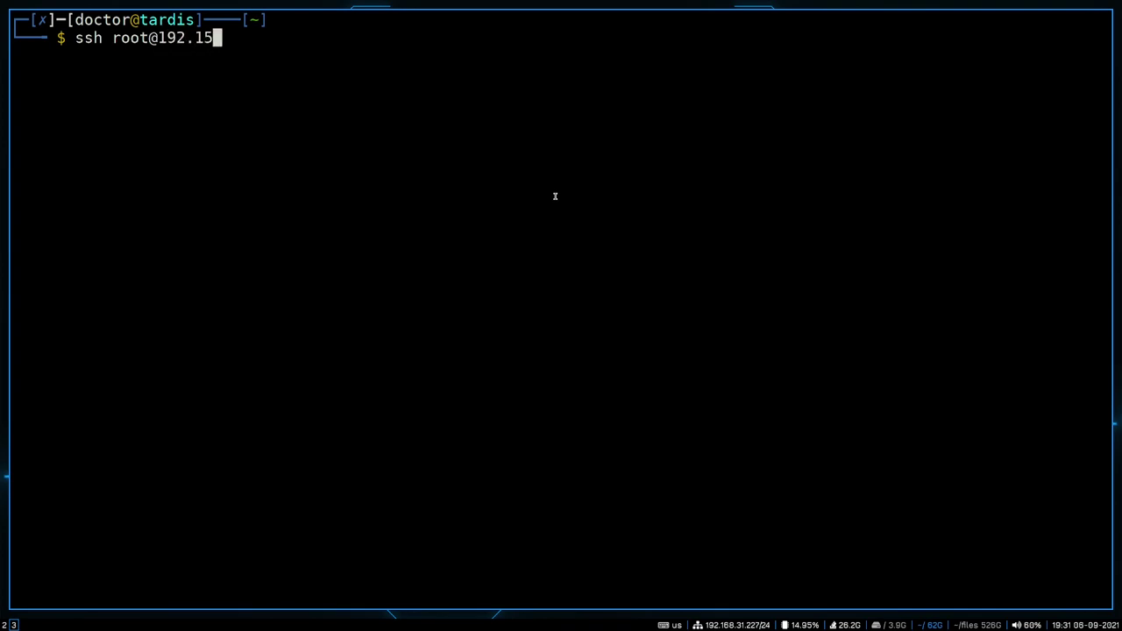
text(8.31.205)
Reconnect over SSH and check that the vboxadd service is active.
key(Return)
key(Return)
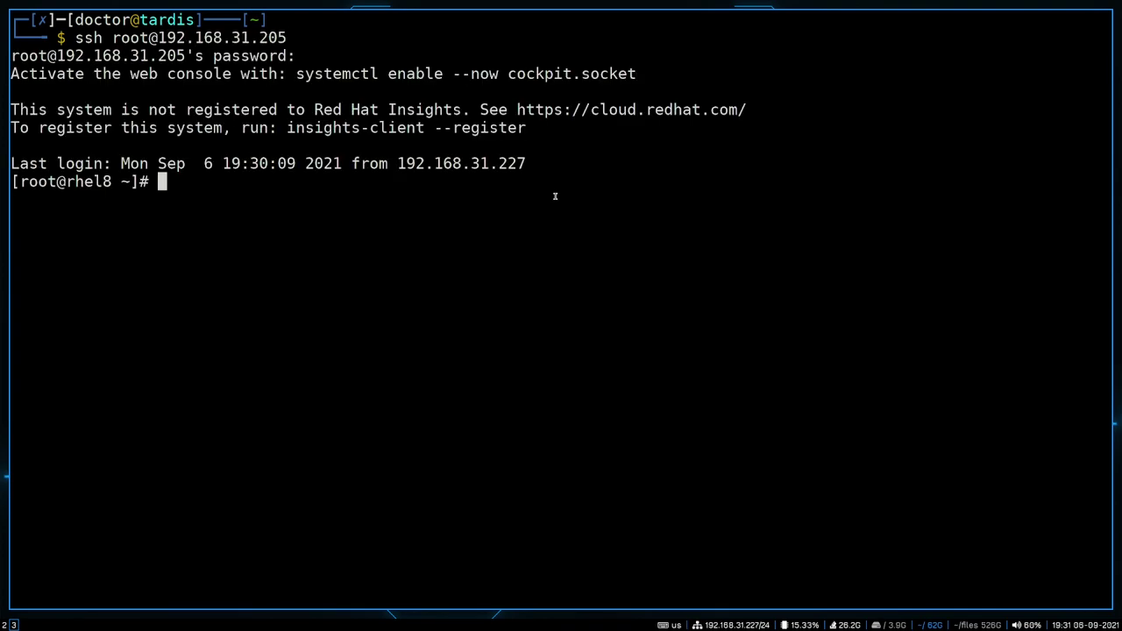
text(systemctl status vboxadd)
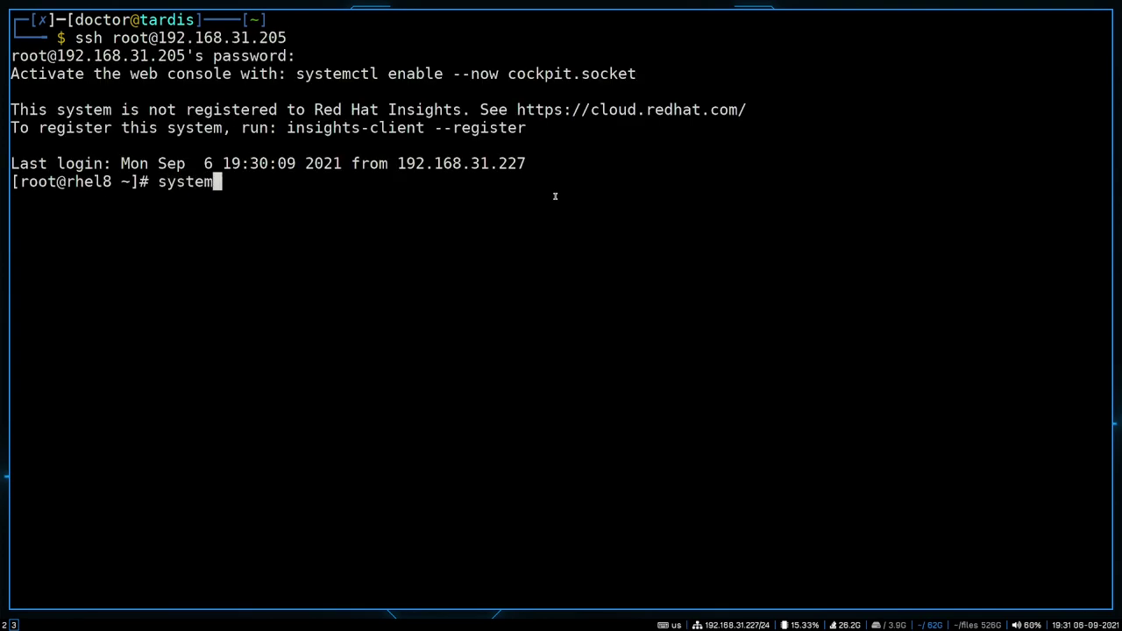
key(Return)
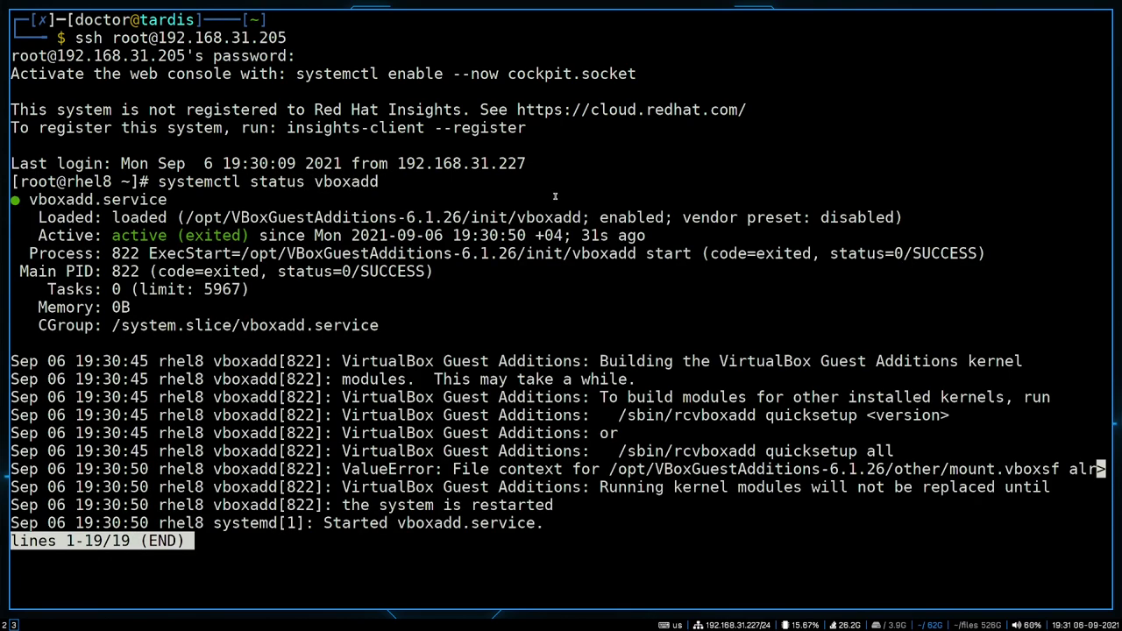
key(q)
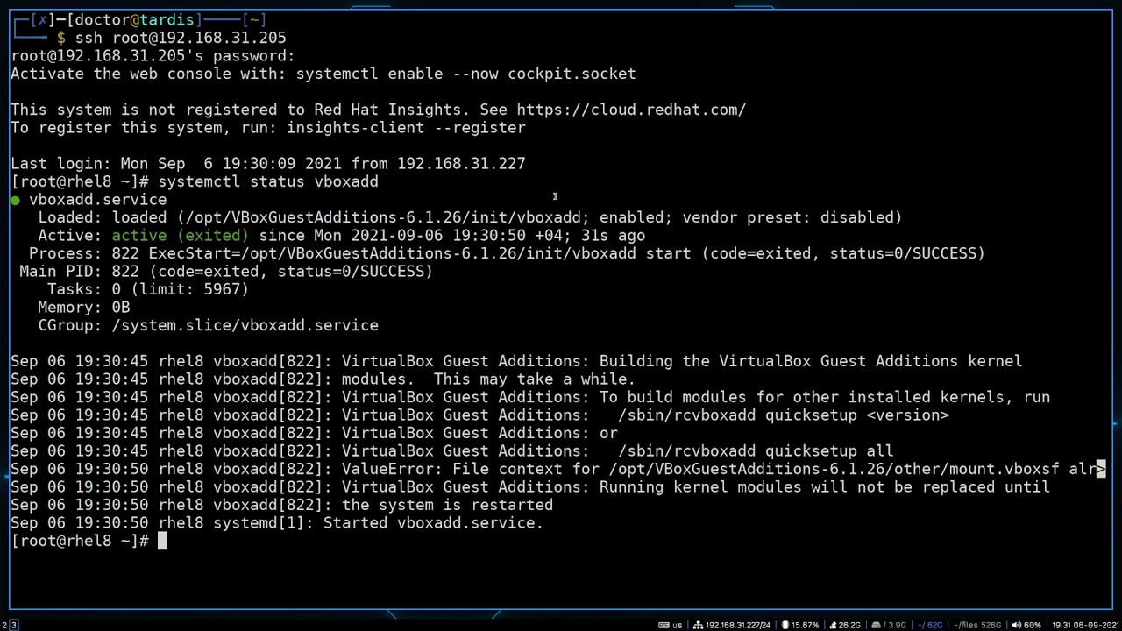
Power off the VM and start a rhel8 snapshot named 'postins' in VirtualBox Manager.
text(poweroff)
key(Return)
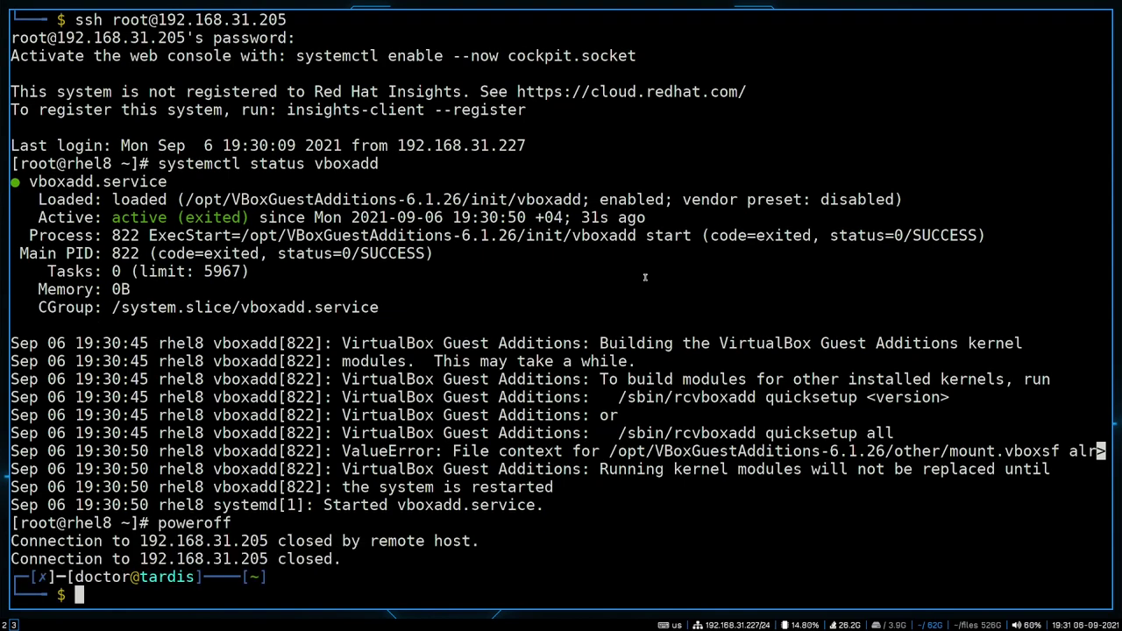
key(super+2)
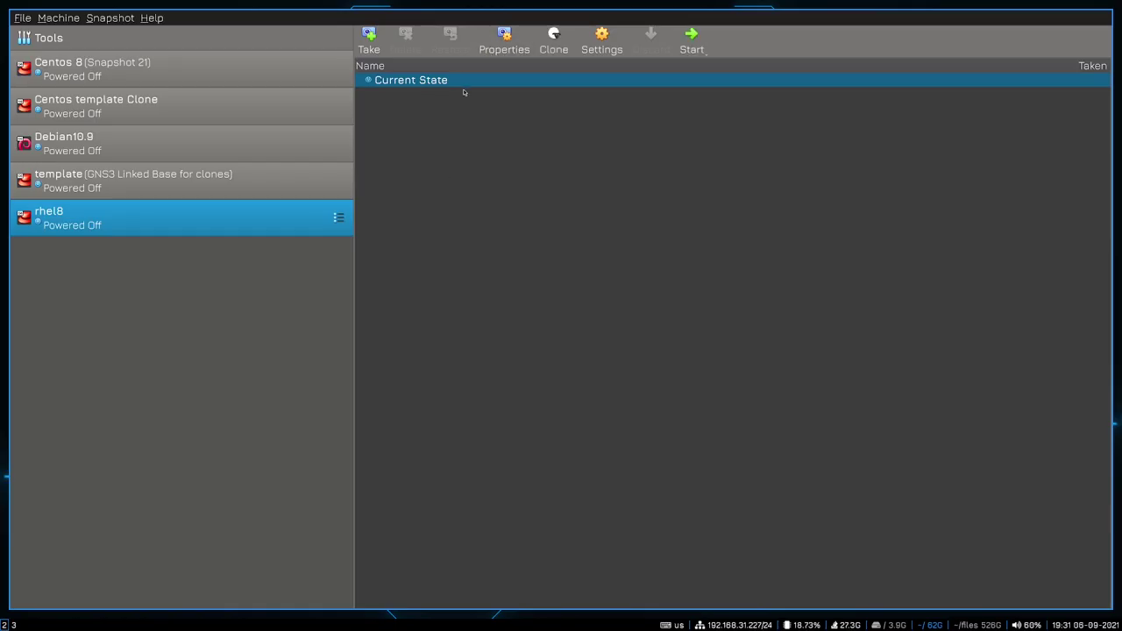
click(338, 217)
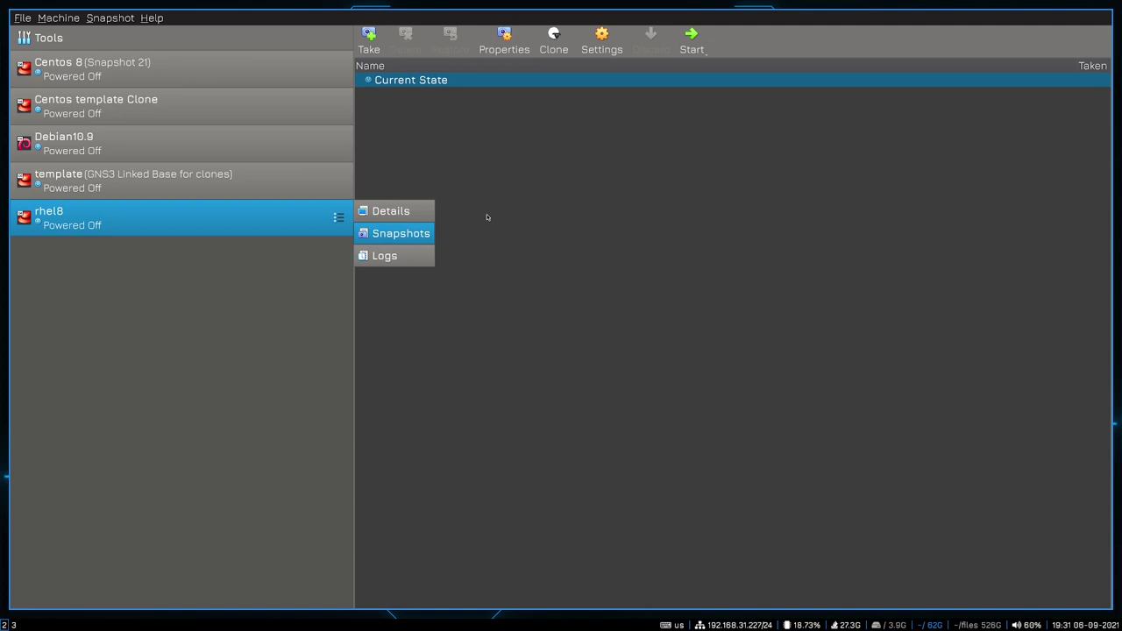
click(383, 54)
text(postins)
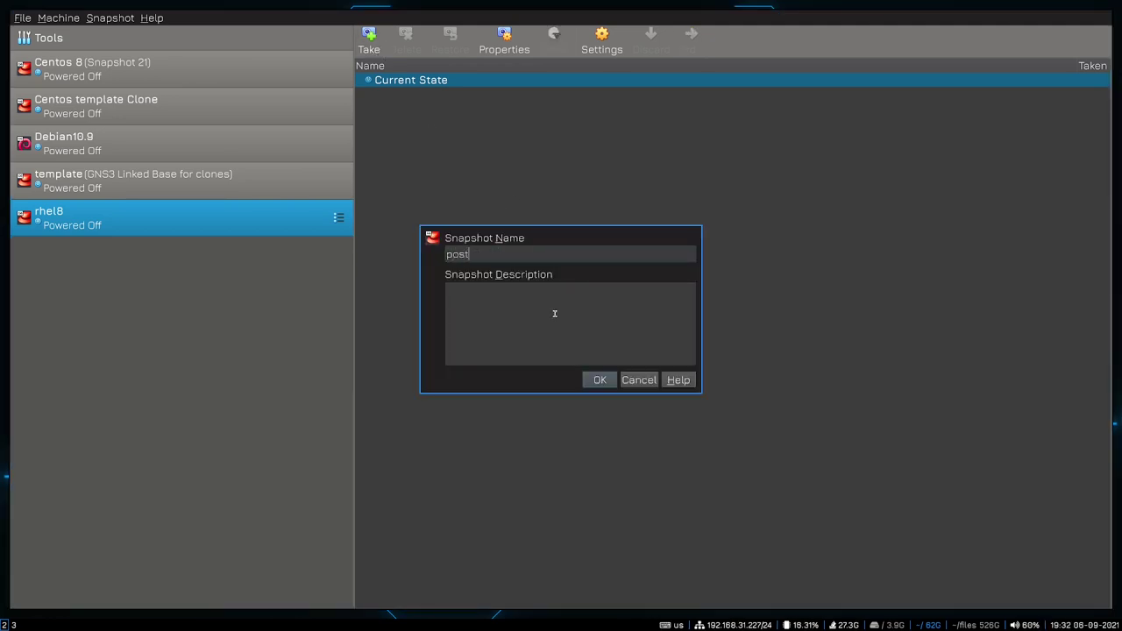